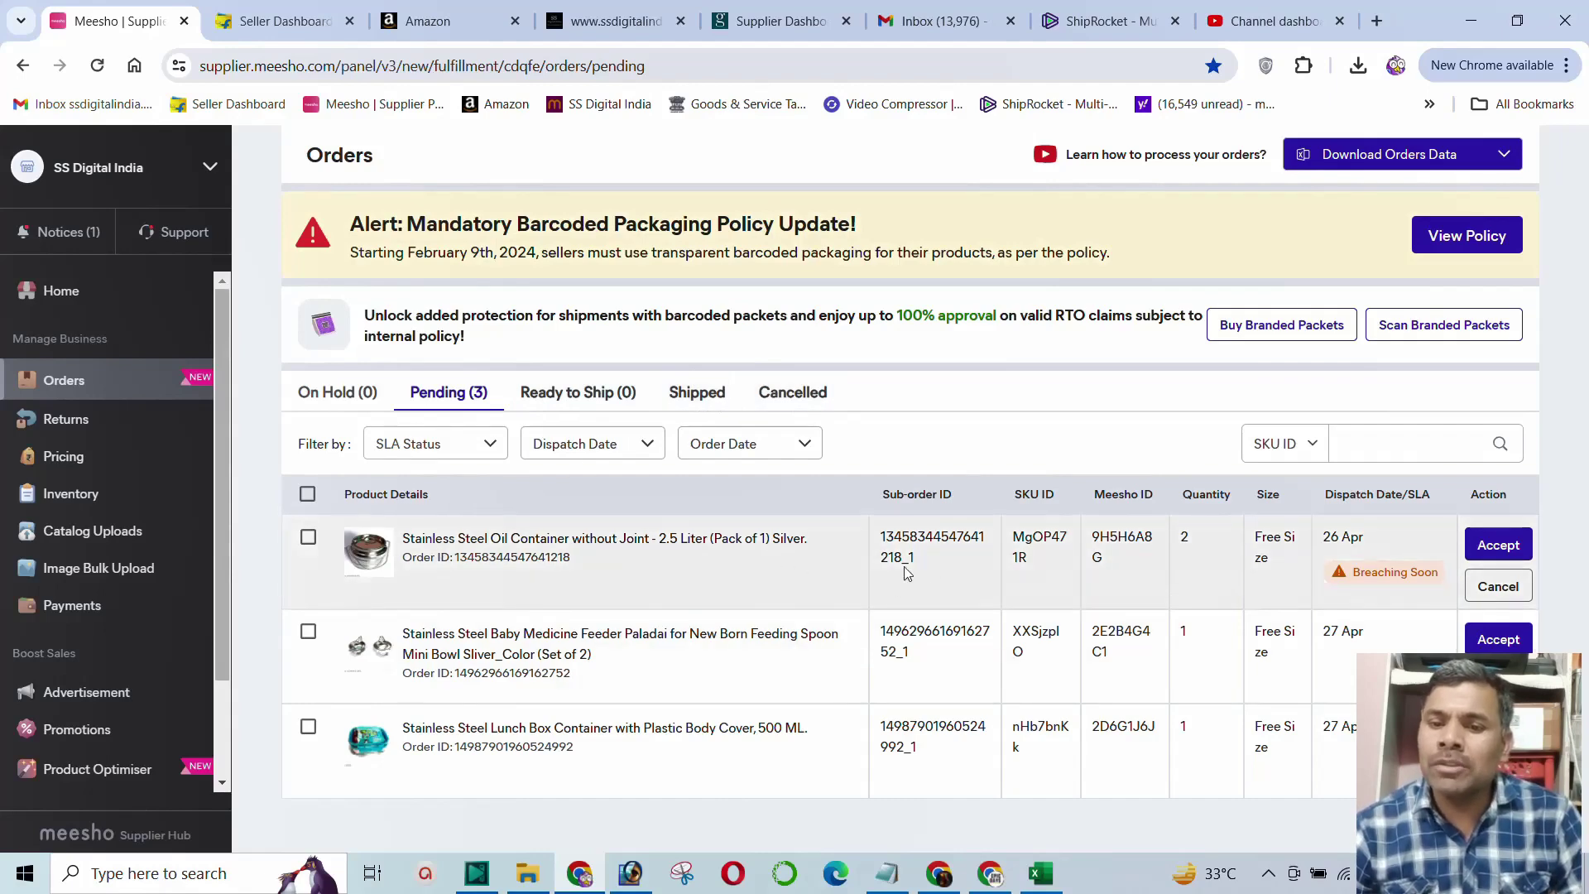
Copy the sub-order ID of the Stainless Steel Oil Container order from the cancelled orders list
{"action": "mouse_move", "coordinate": [907, 556]}
{"action": "left_mouse_down"}
{"action": "mouse_move", "coordinate": [882, 540]}
{"action": "mouse_move", "coordinate": [877, 560]}
{"action": "left_mouse_up"}
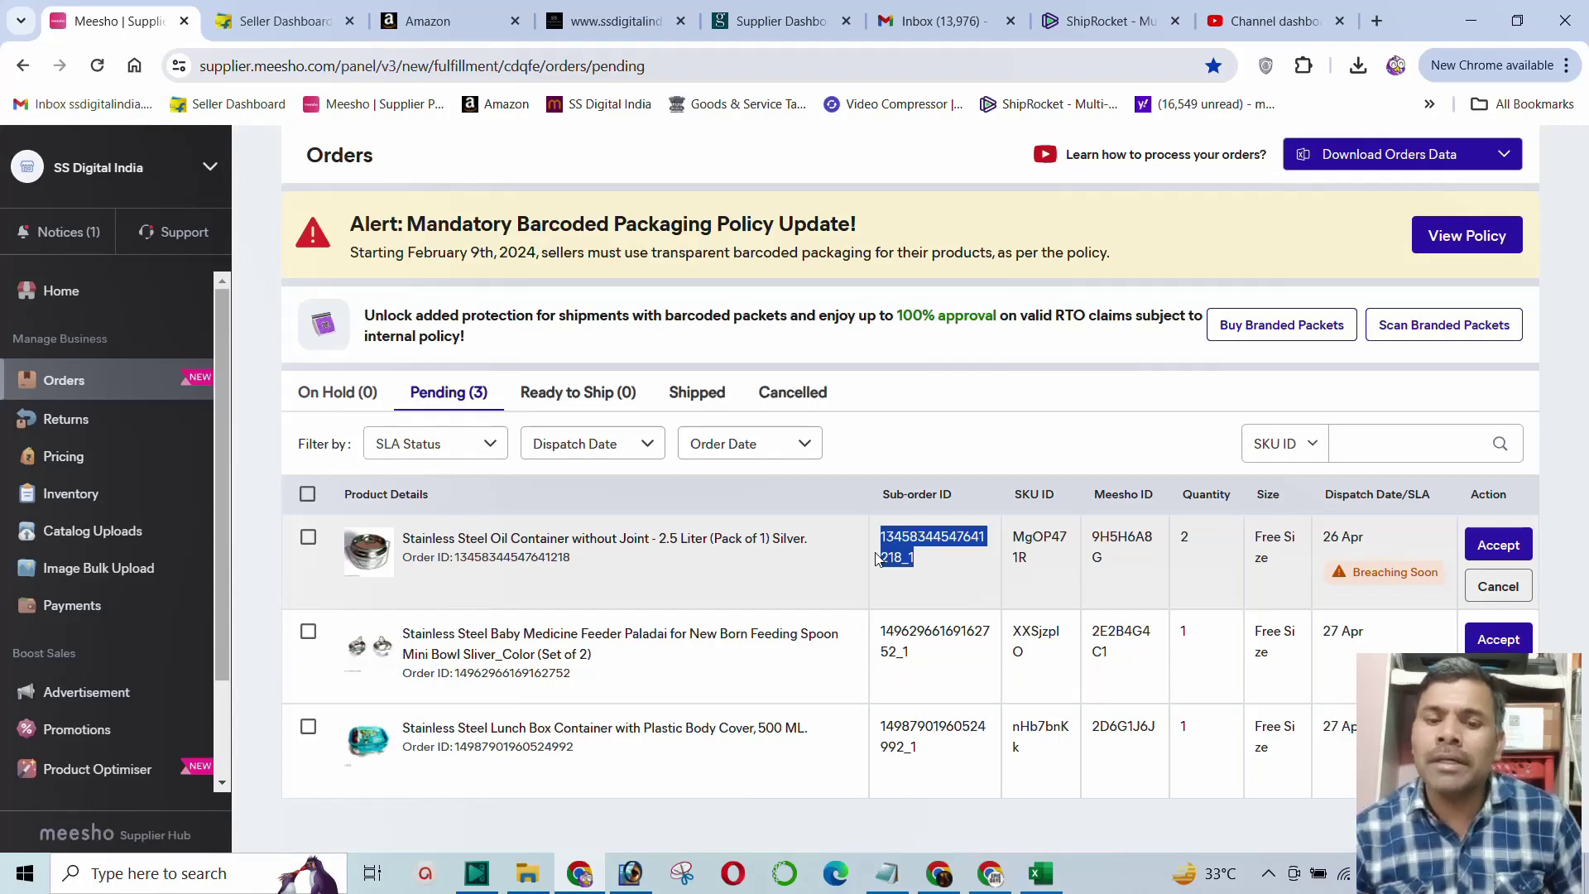
{"action": "left_click", "coordinate": [768, 396]}
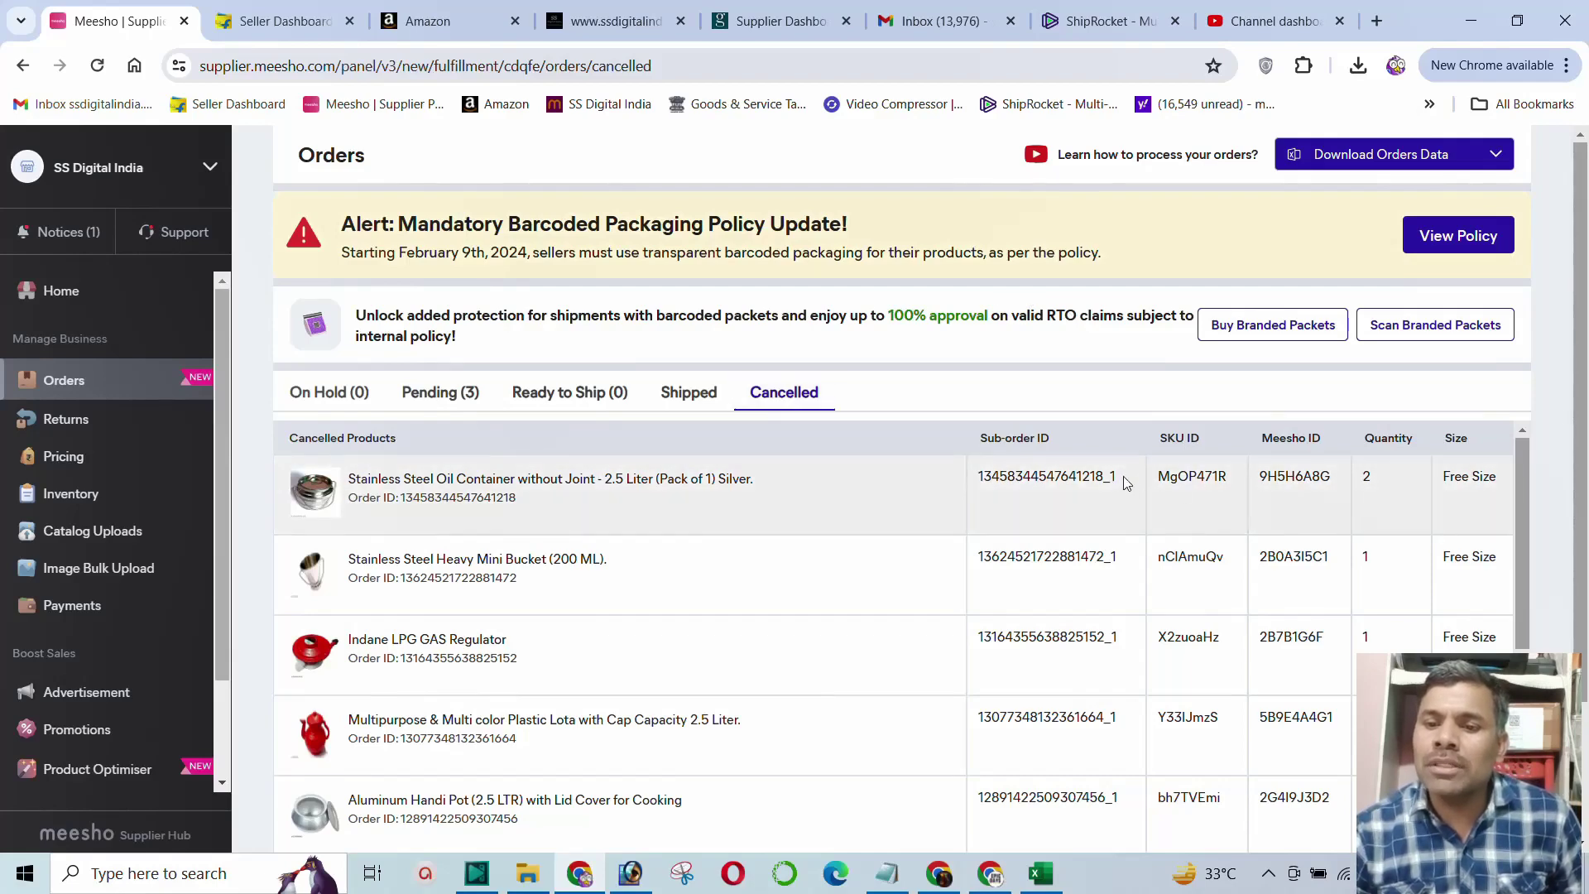
{"action": "left_click_drag", "start_coordinate": [1124, 475], "coordinate": [977, 485]}
{"action": "right_click", "coordinate": [989, 482]}
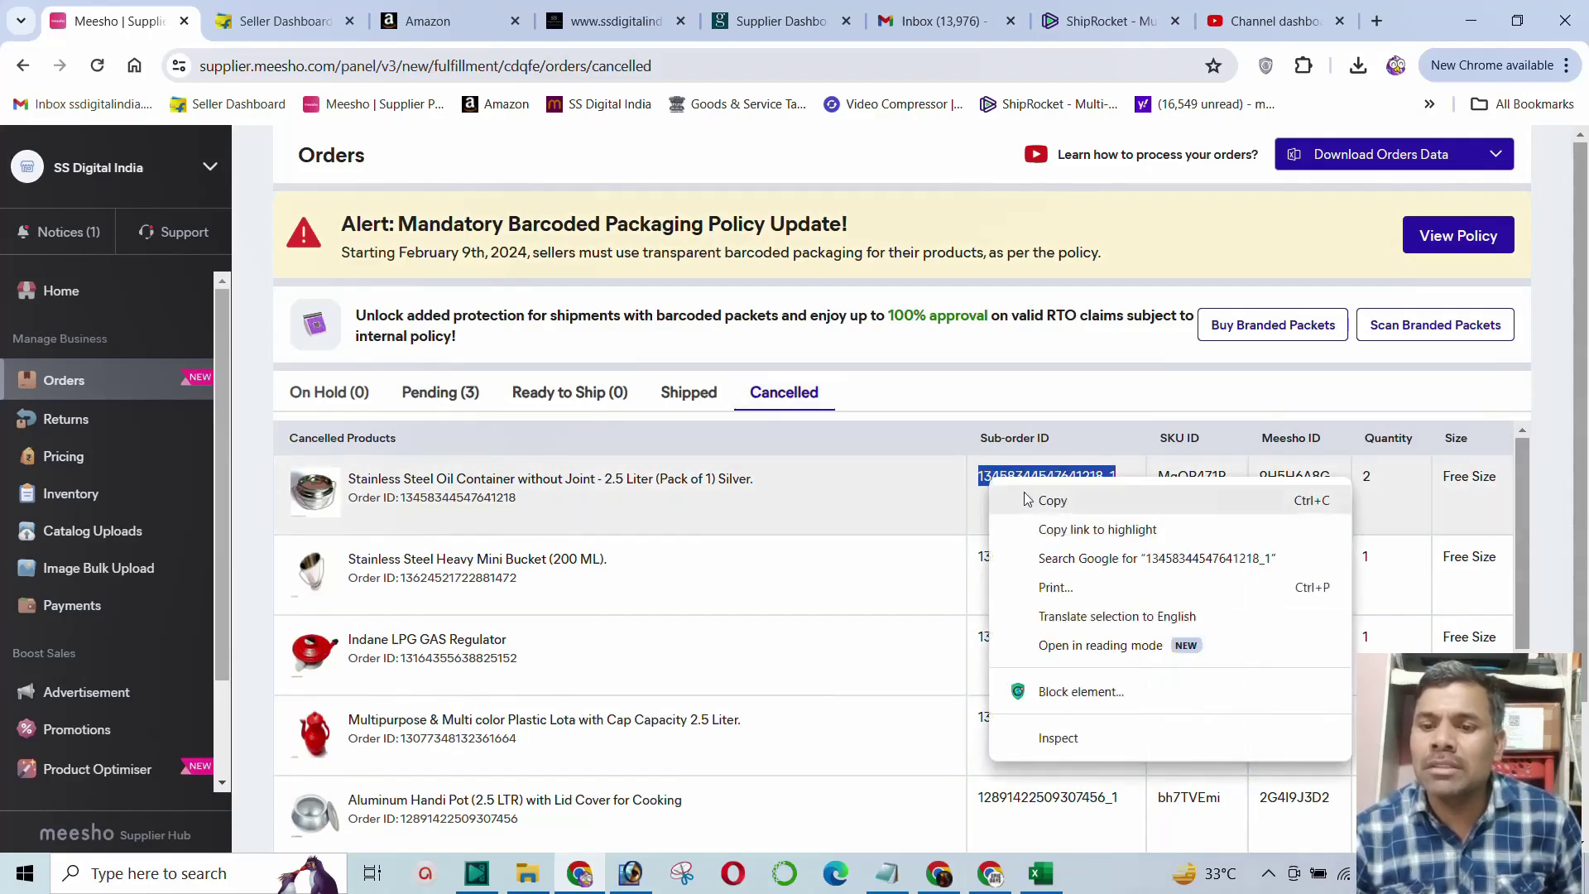
{"action": "left_click", "coordinate": [1031, 495]}
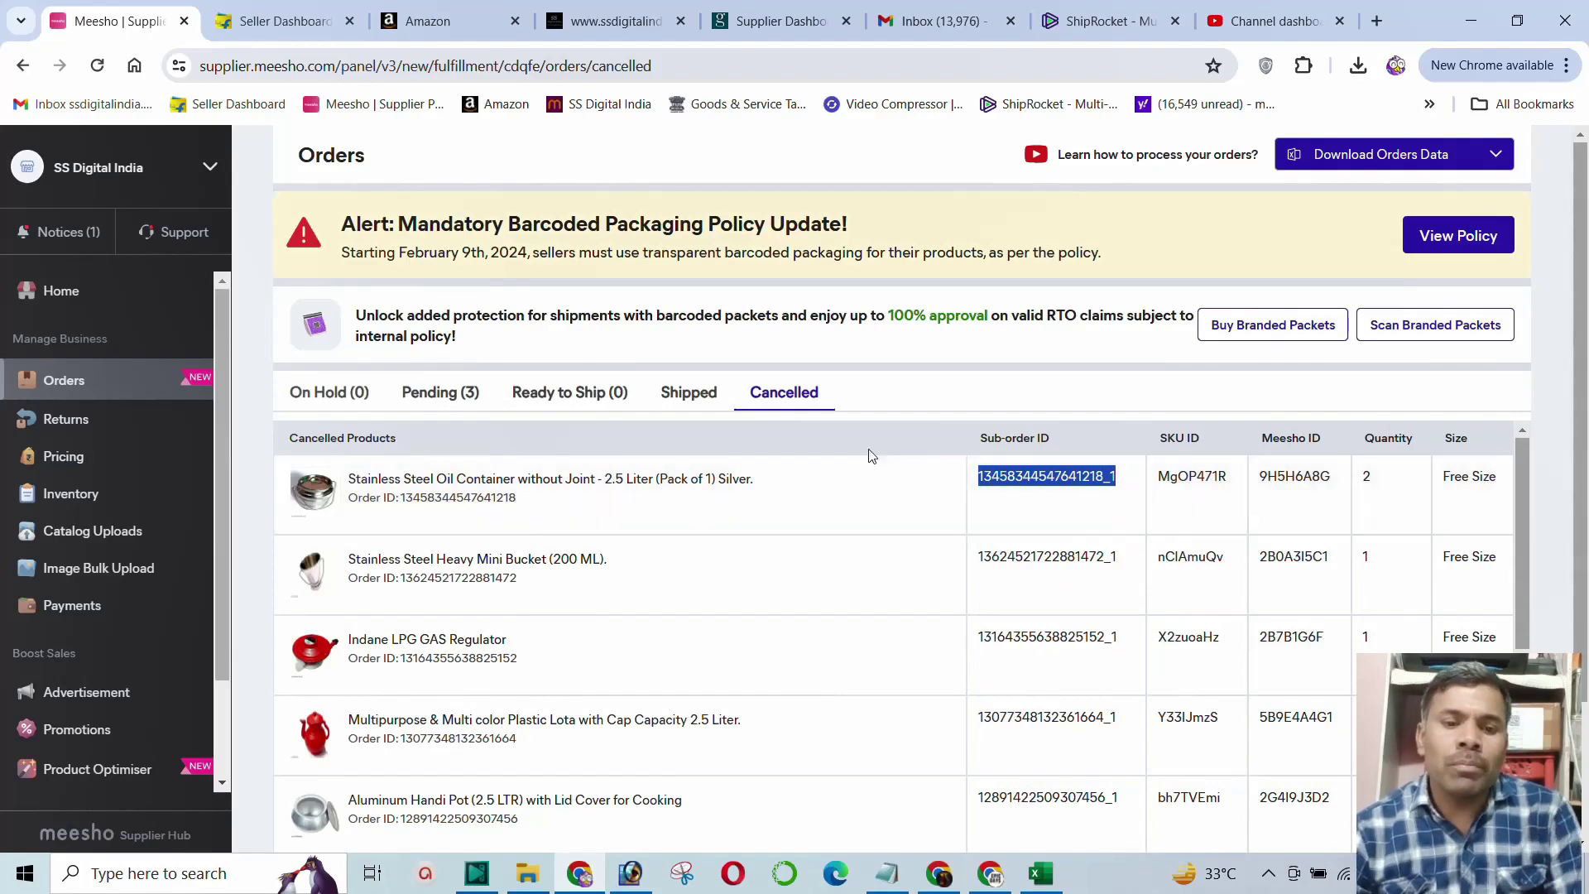
Search the payments section by order / sub-order number for the copied oil container sub-order ID
{"action": "left_click", "coordinate": [72, 609]}
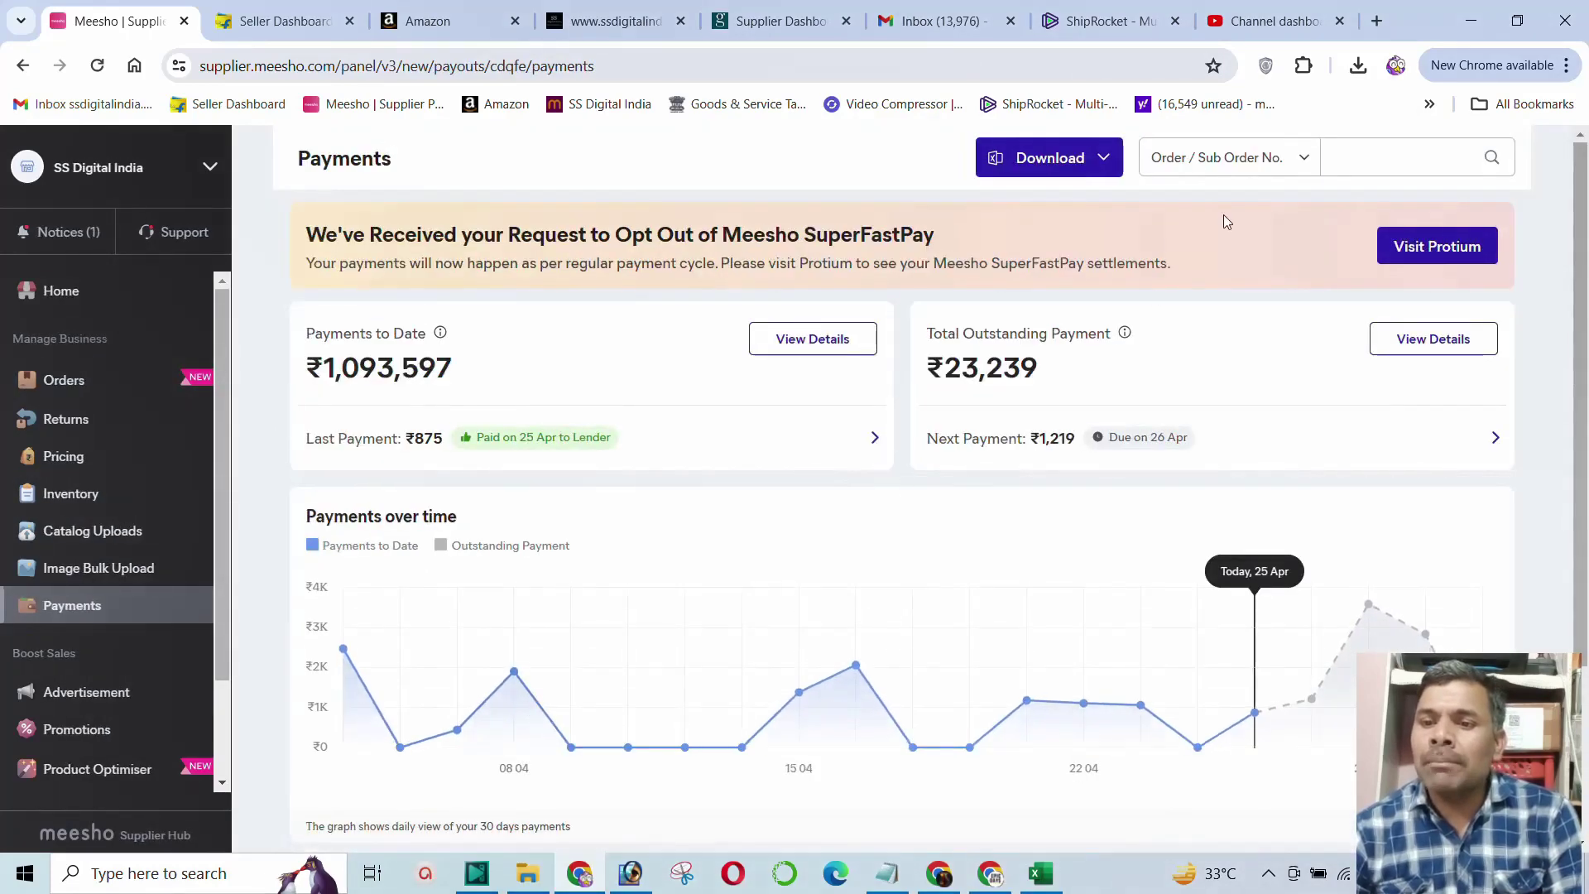
{"action": "left_click", "coordinate": [1324, 159]}
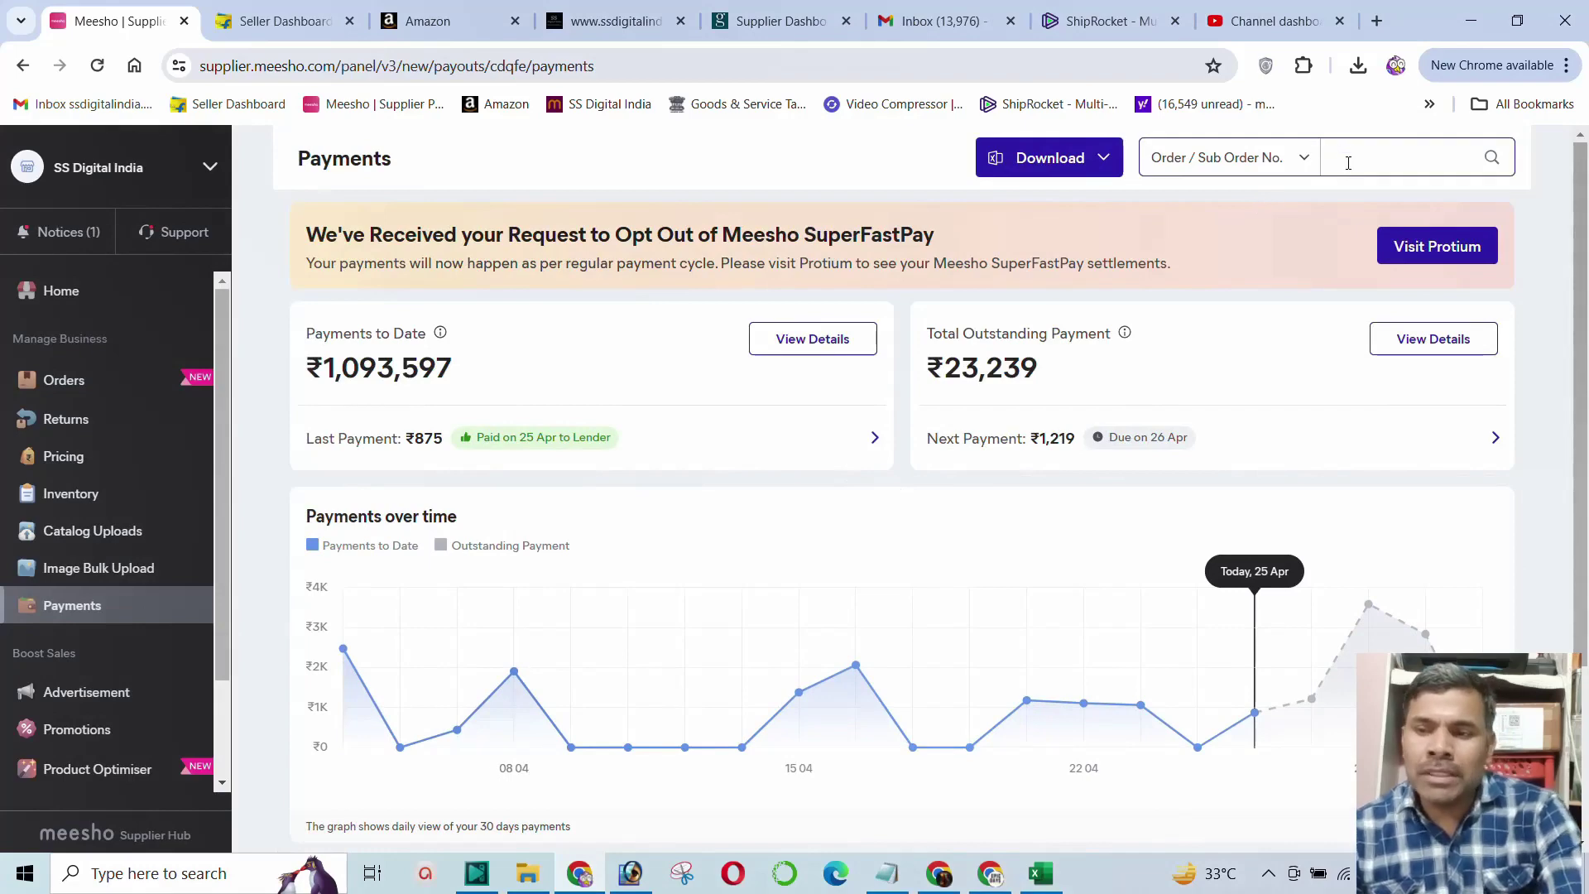
{"action": "key", "text": "ctrl+v"}
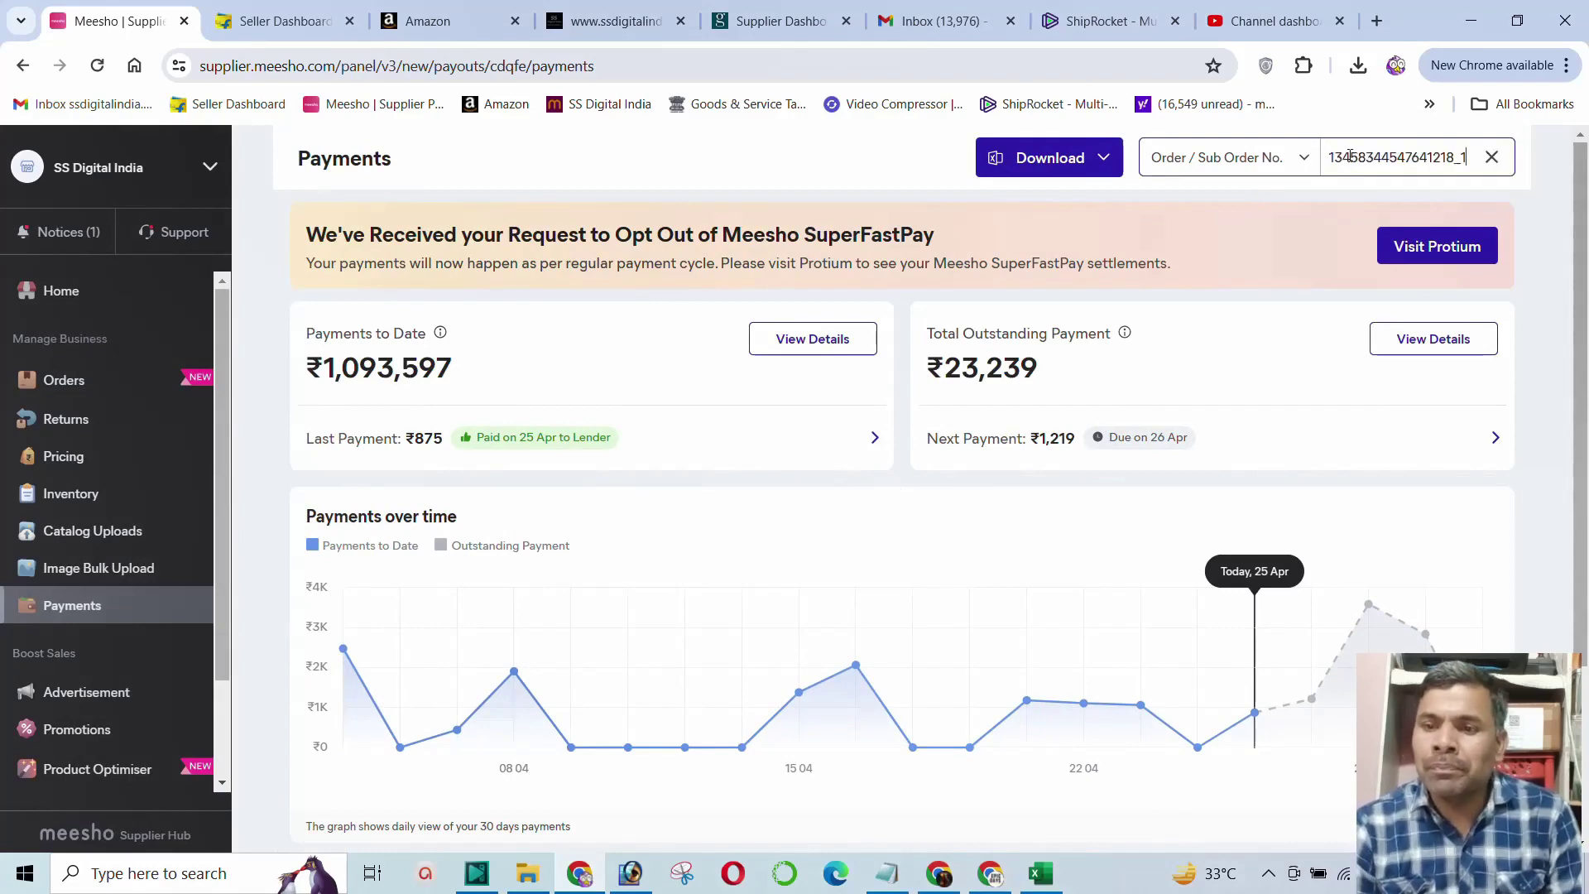
{"action": "key", "text": "Return"}
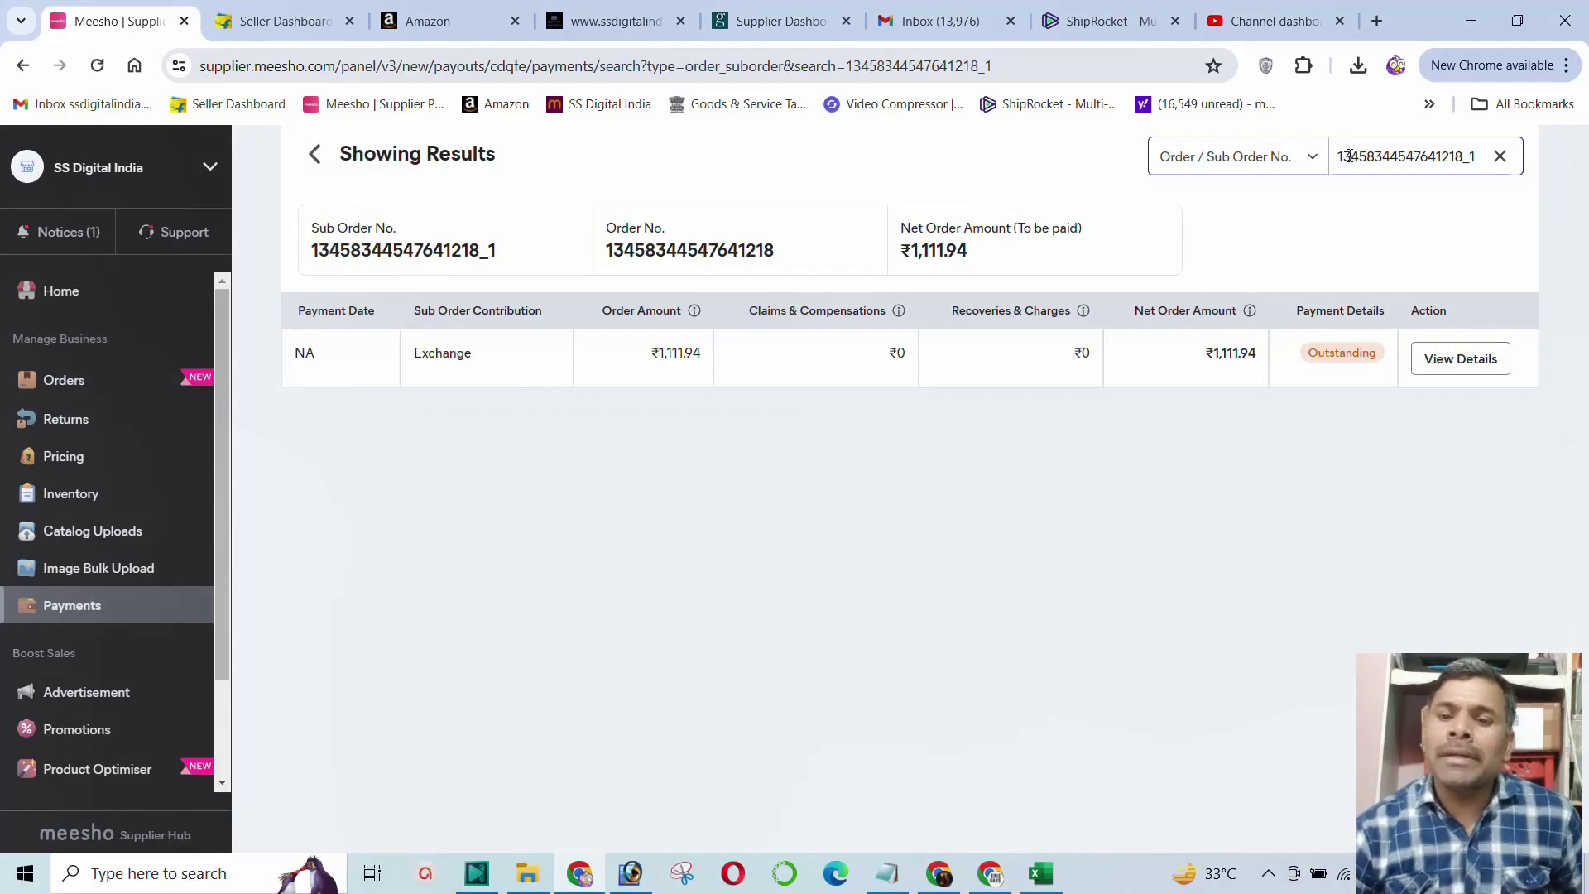
Check the sub-order's contribution type and net order amount, and open its full order details
{"action": "left_click", "coordinate": [914, 205]}
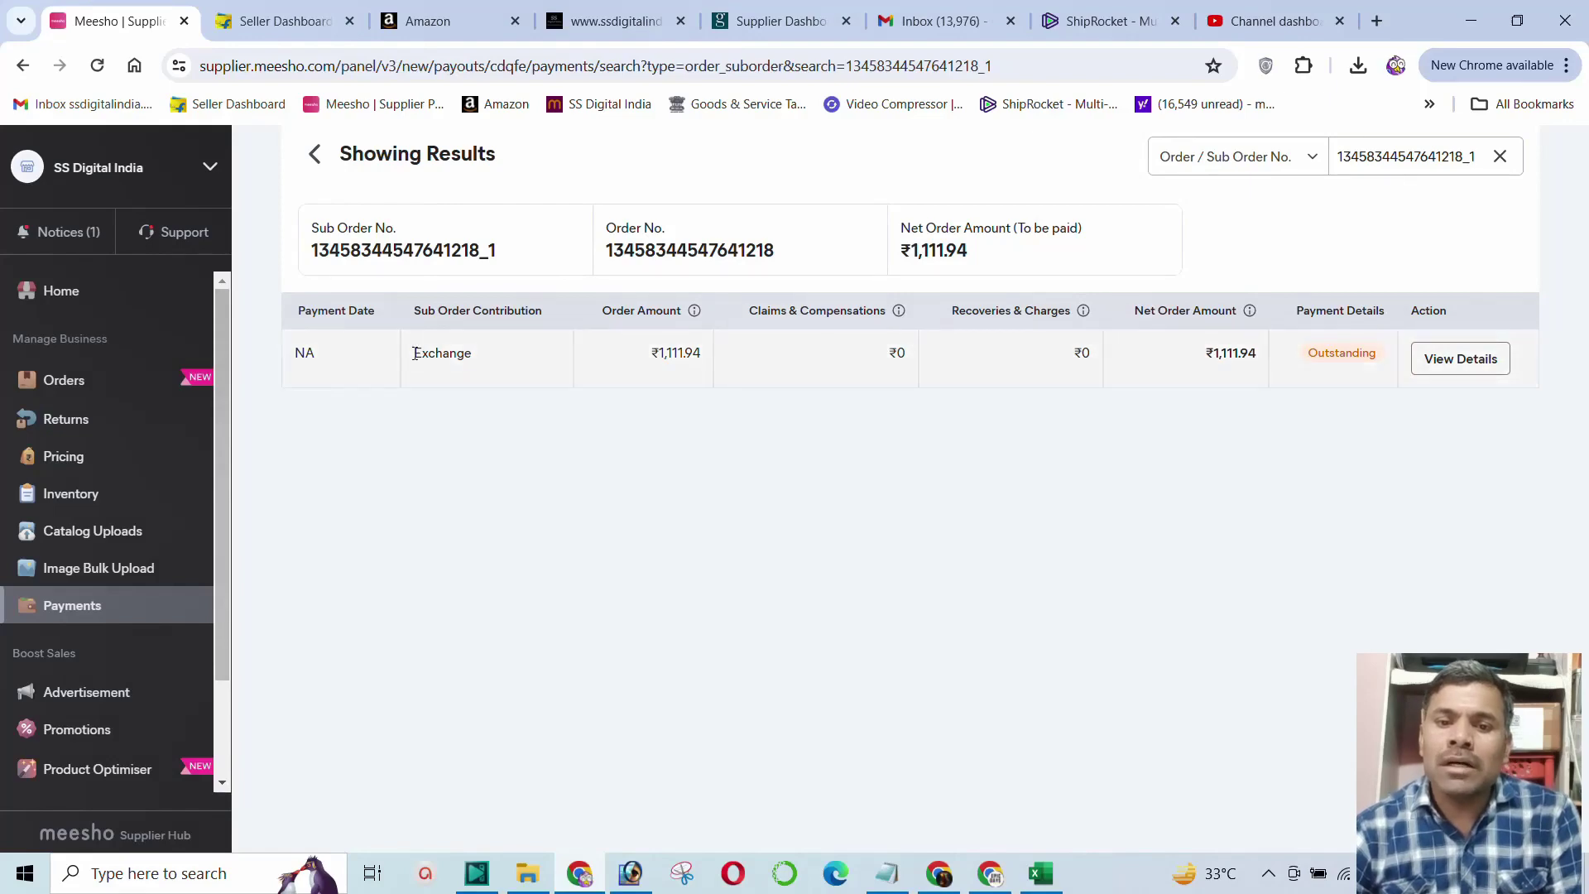
{"action": "left_click_drag", "start_coordinate": [414, 351], "coordinate": [476, 349]}
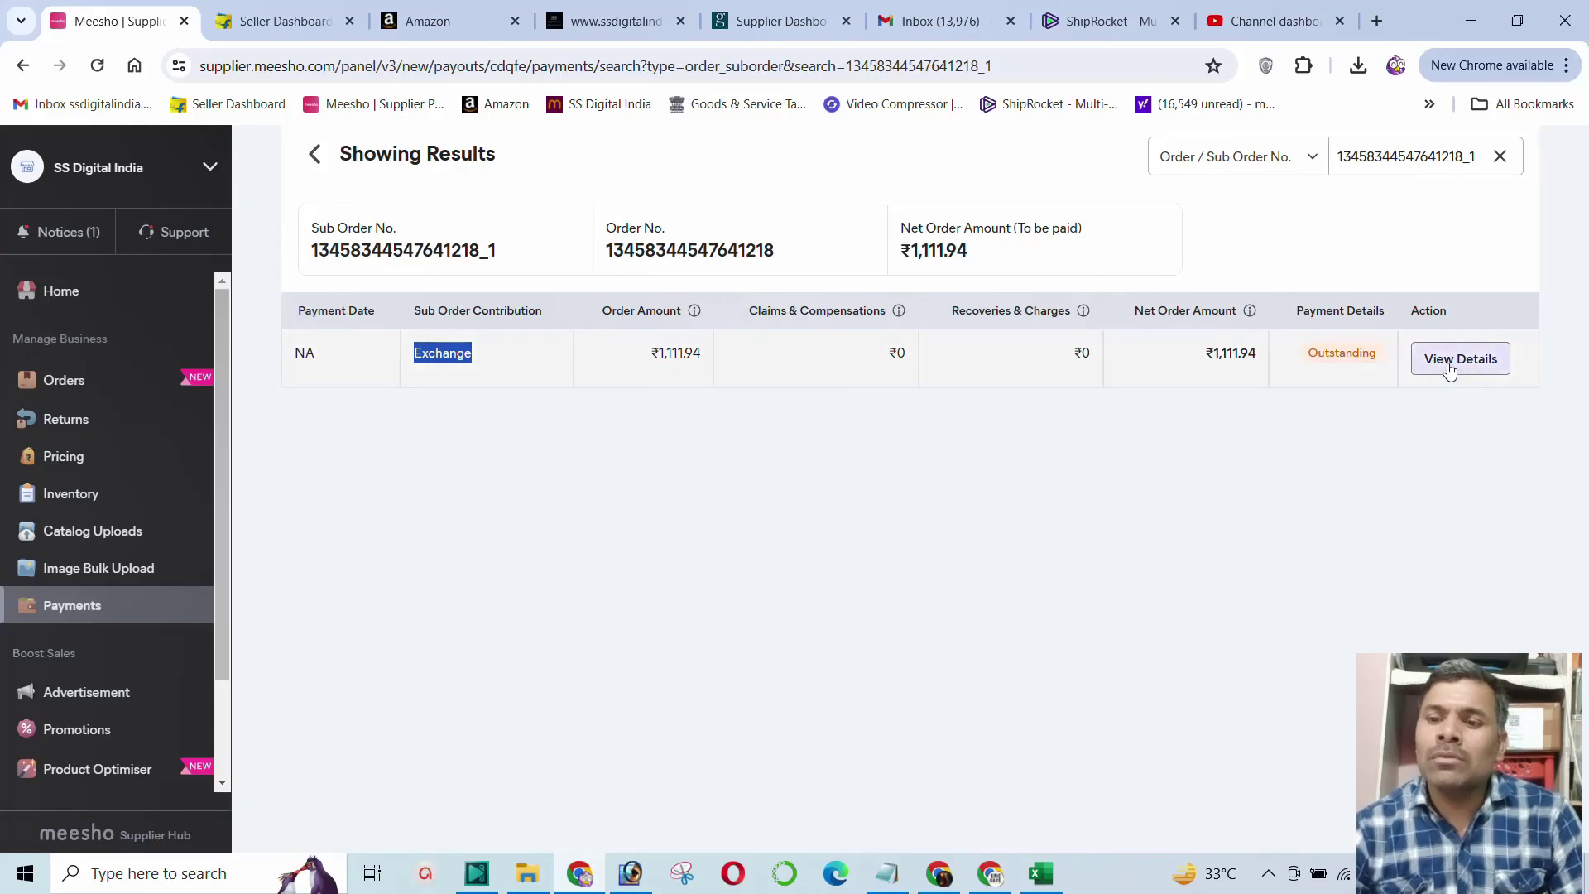
{"action": "left_click_drag", "start_coordinate": [1207, 353], "coordinate": [1266, 354]}
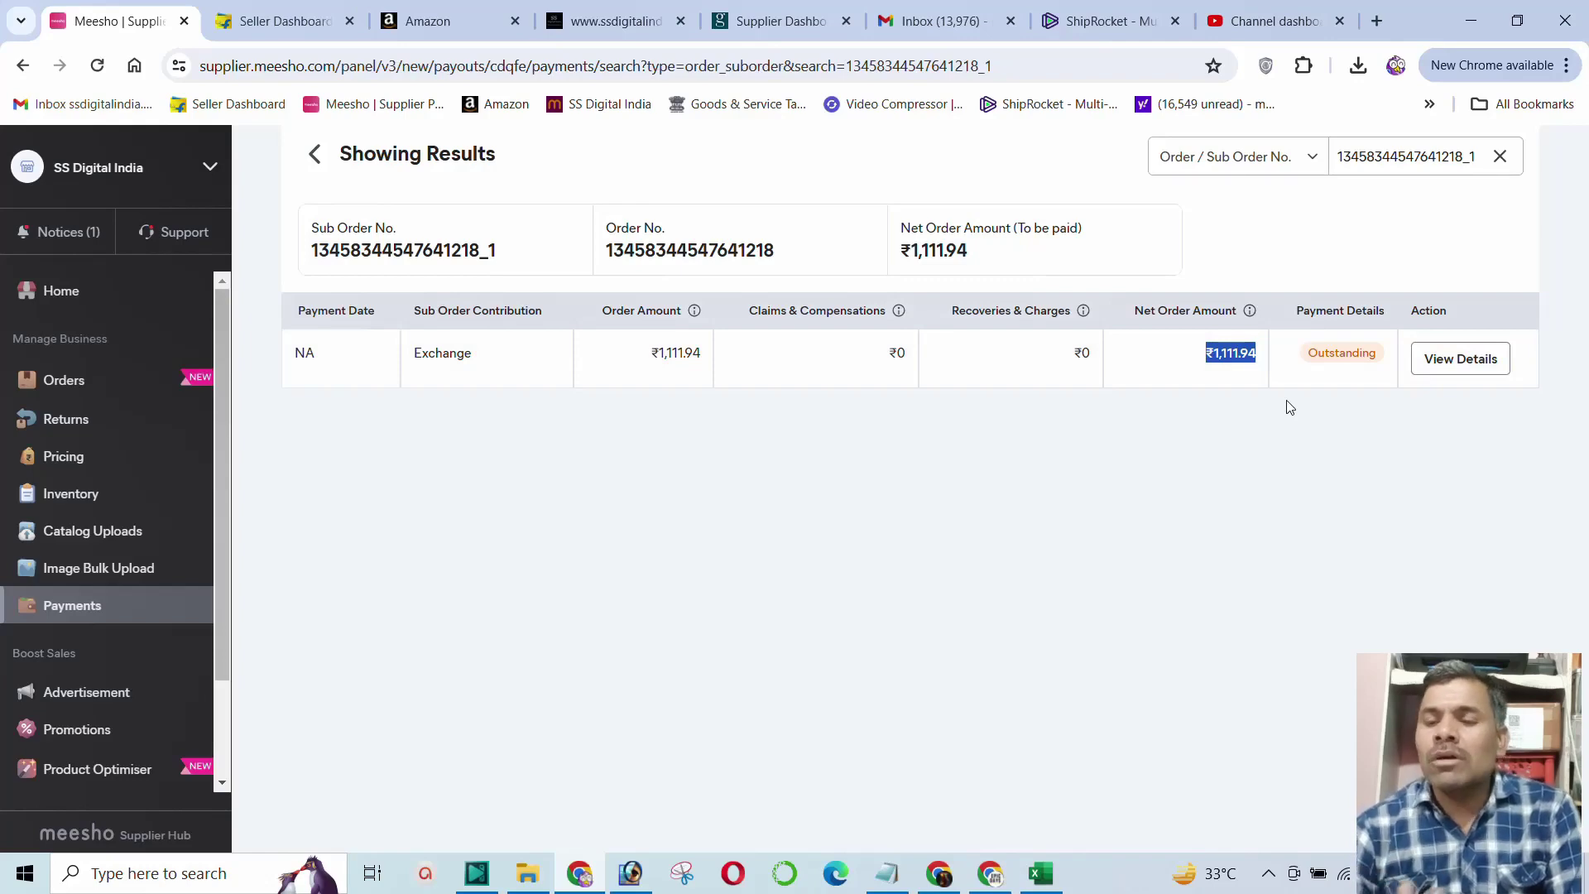
{"action": "left_click", "coordinate": [1456, 358]}
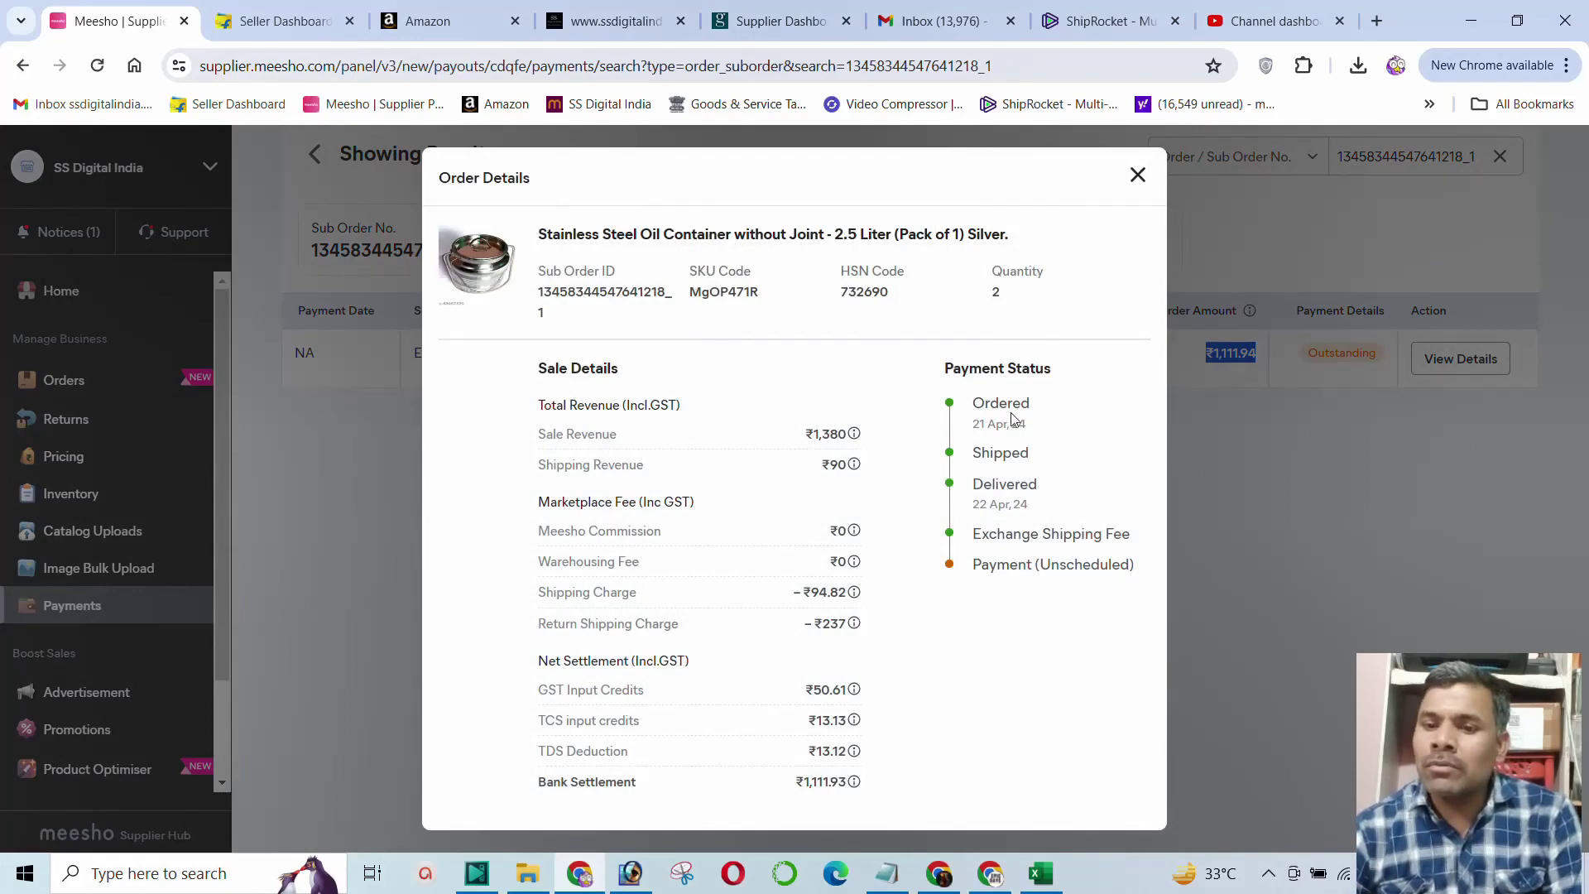
Examine the order and delivery dates, shipping charge, return shipping charge and quantity in the order details
{"action": "left_click_drag", "start_coordinate": [973, 423], "coordinate": [1014, 430]}
{"action": "left_click_drag", "start_coordinate": [973, 504], "coordinate": [1074, 508]}
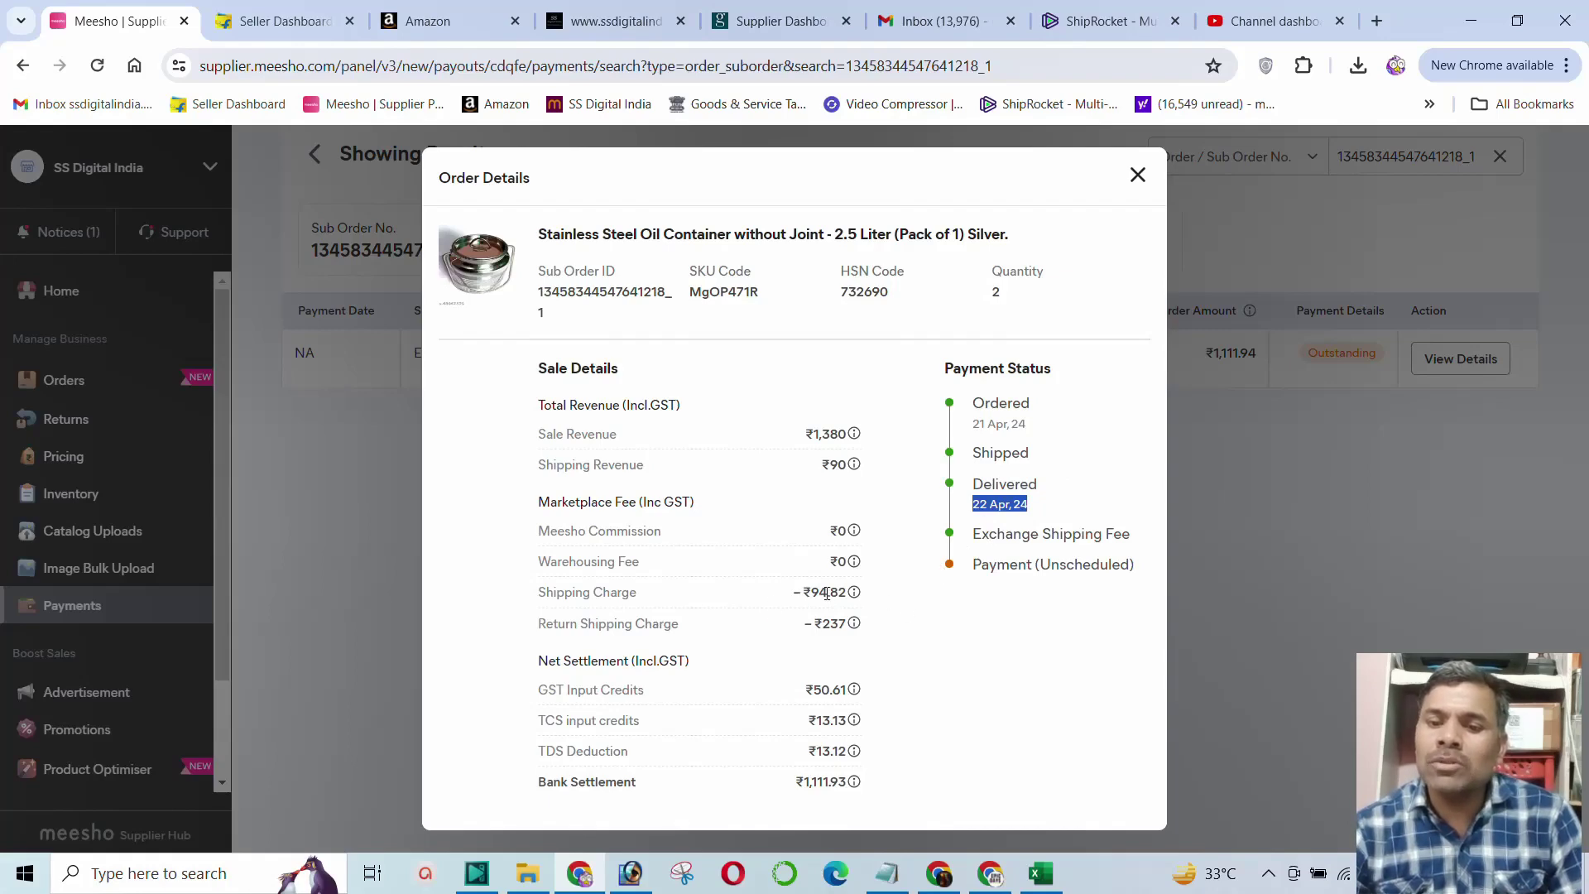
{"action": "left_click_drag", "start_coordinate": [793, 593], "coordinate": [989, 578]}
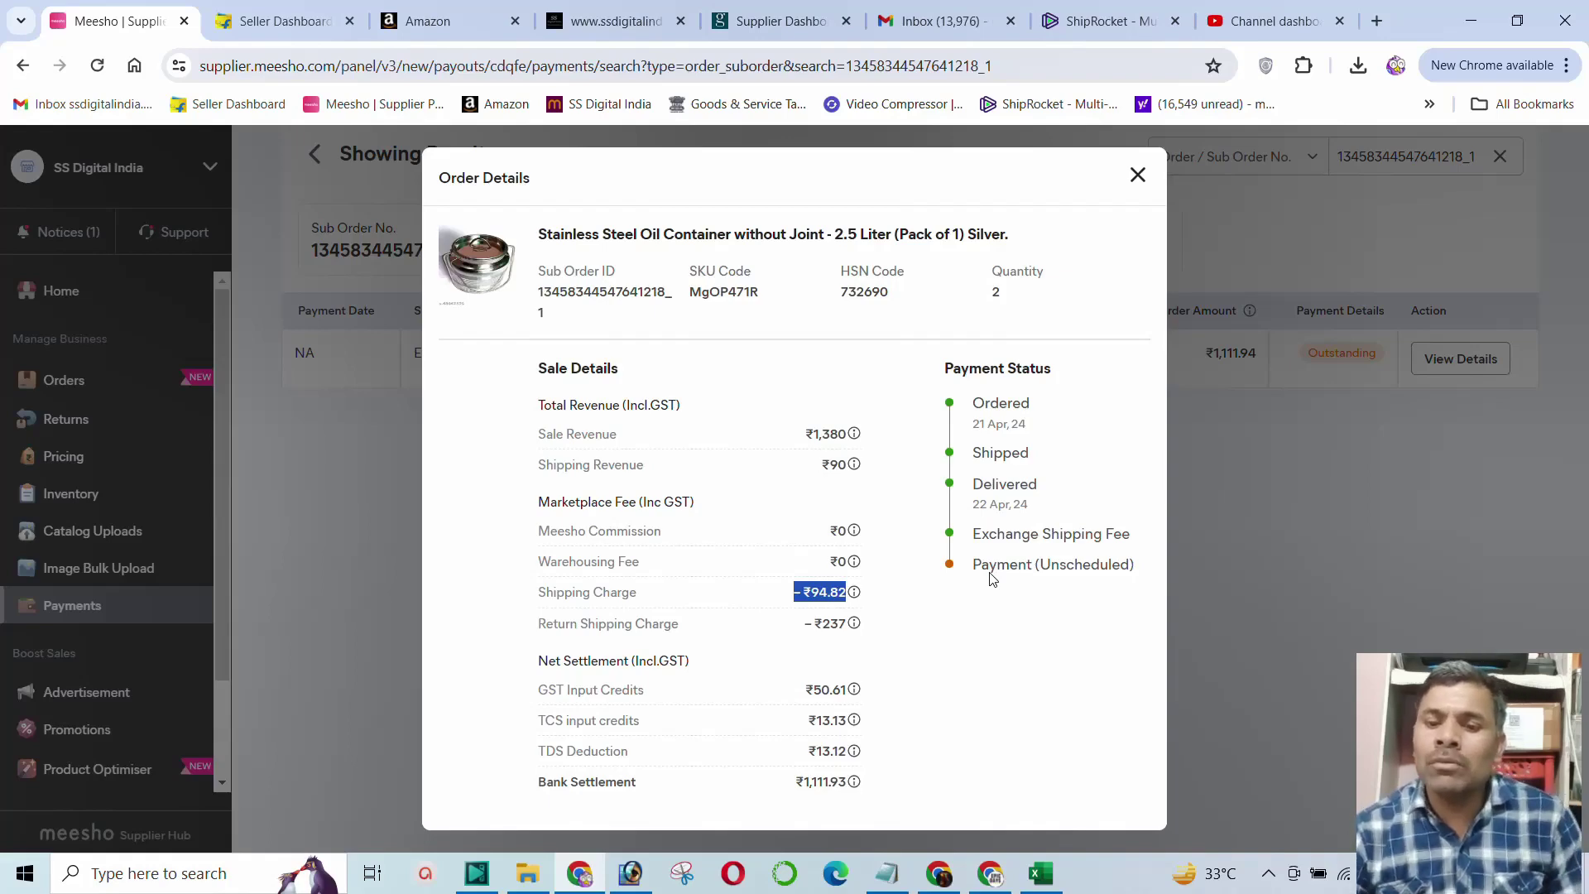
{"action": "left_click", "coordinate": [815, 599]}
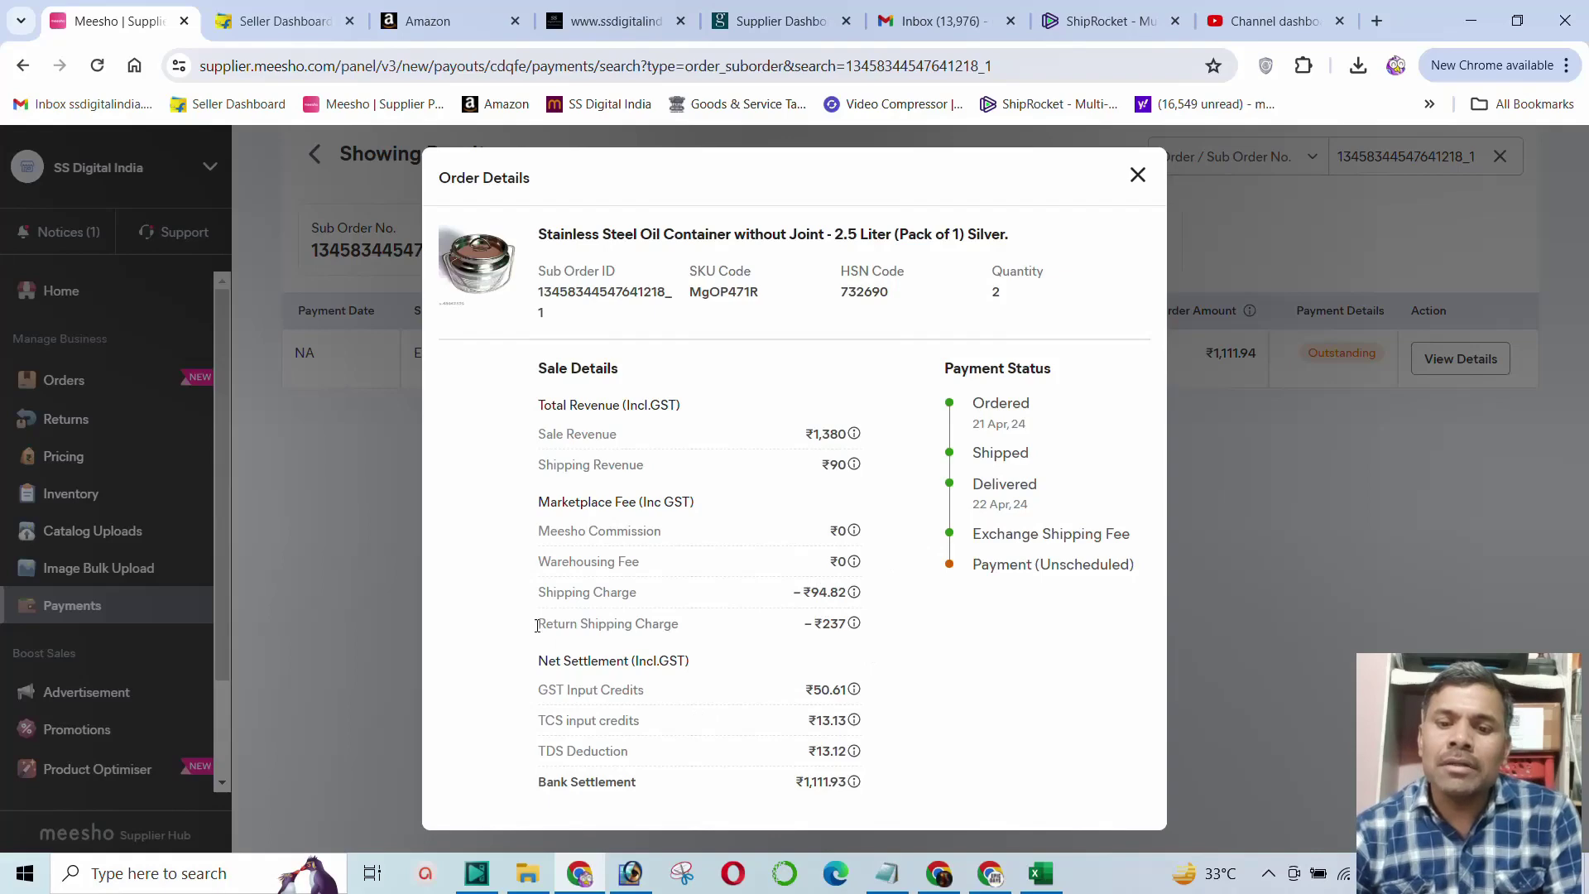
{"action": "left_click_drag", "start_coordinate": [536, 624], "coordinate": [704, 631]}
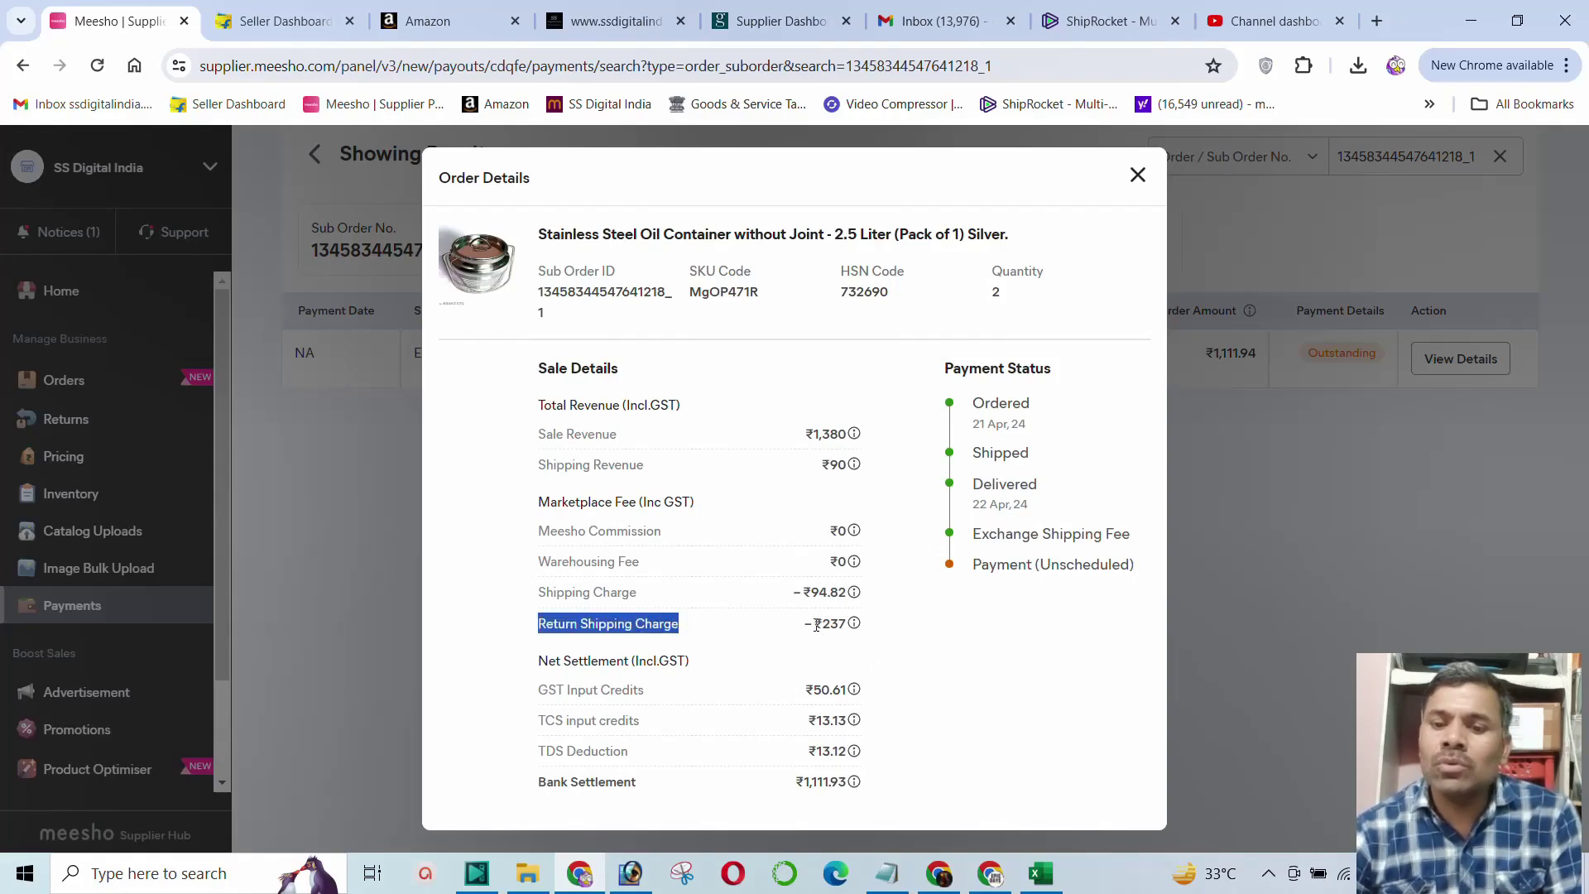
{"action": "left_click_drag", "start_coordinate": [811, 622], "coordinate": [845, 623]}
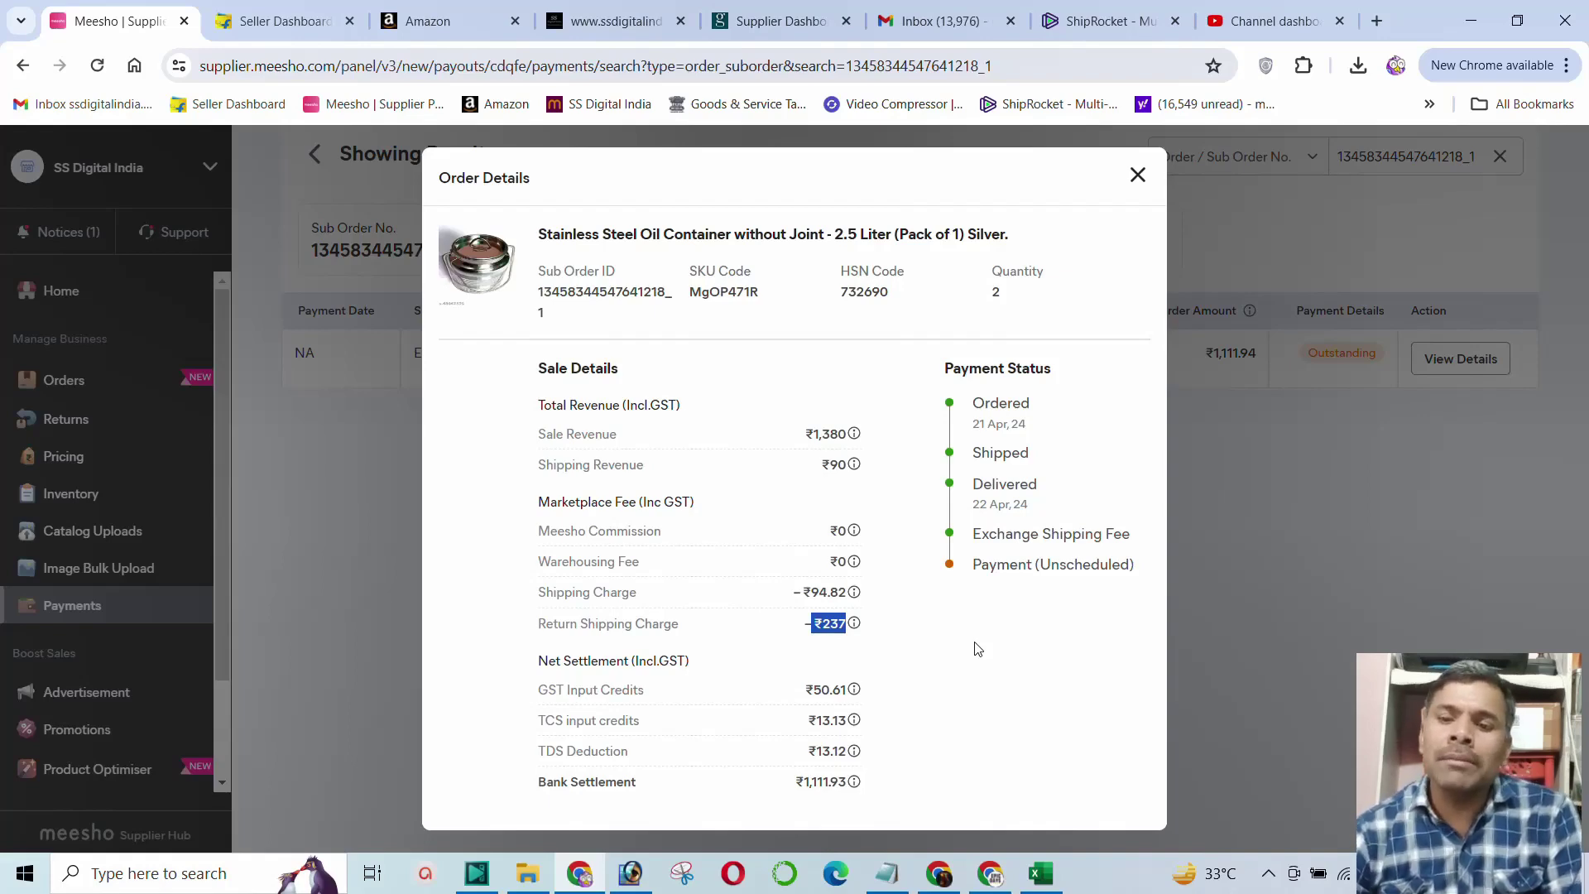
{"action": "left_click", "coordinate": [998, 290]}
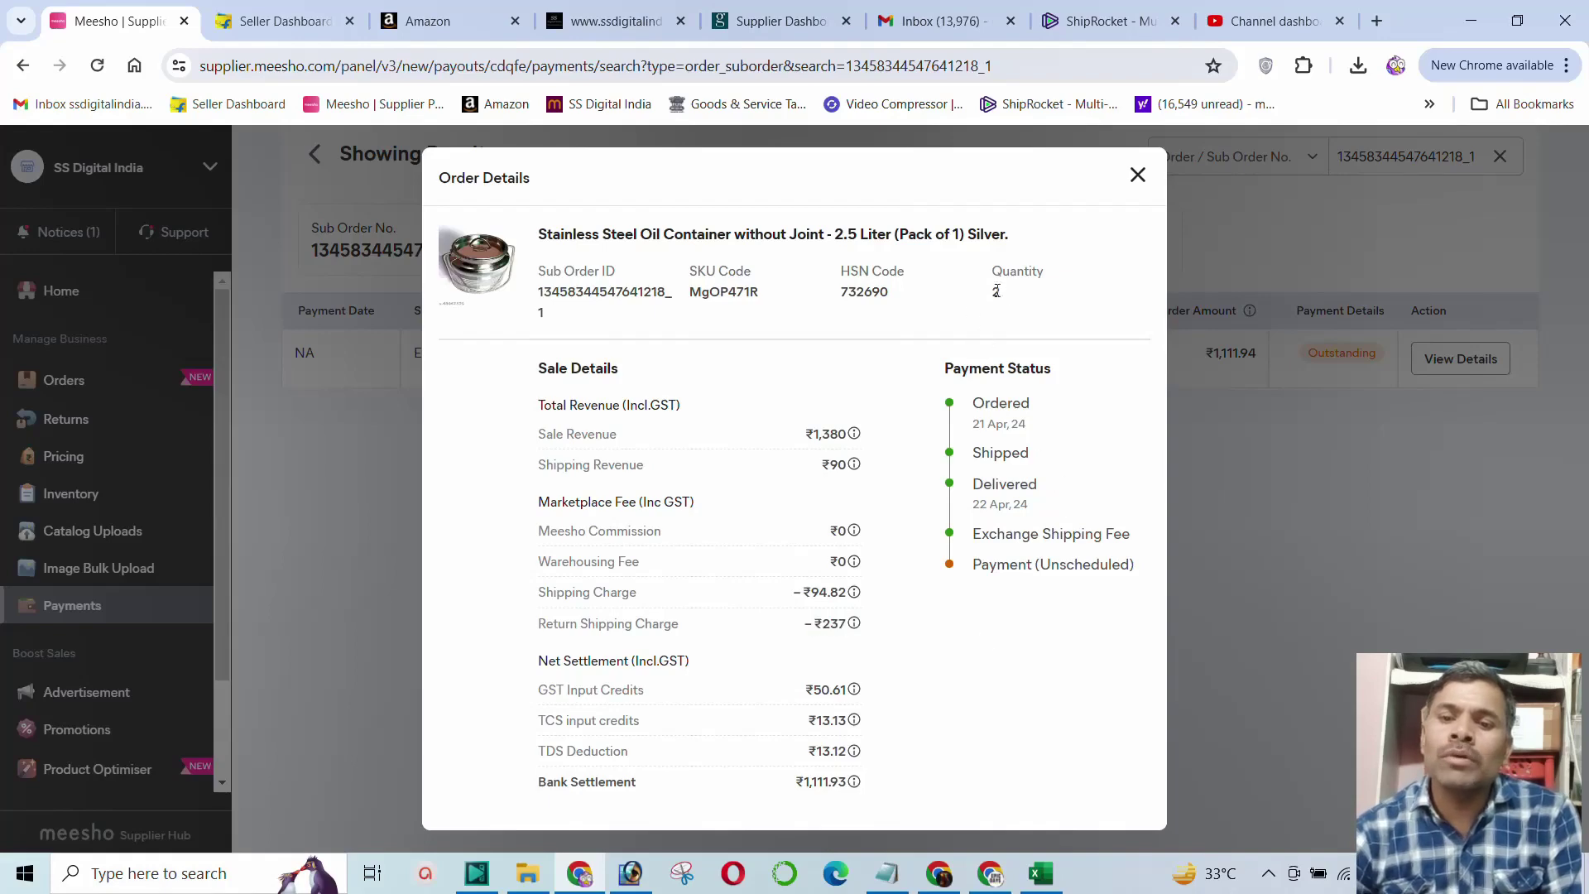
{"action": "double_click", "coordinate": [998, 290]}
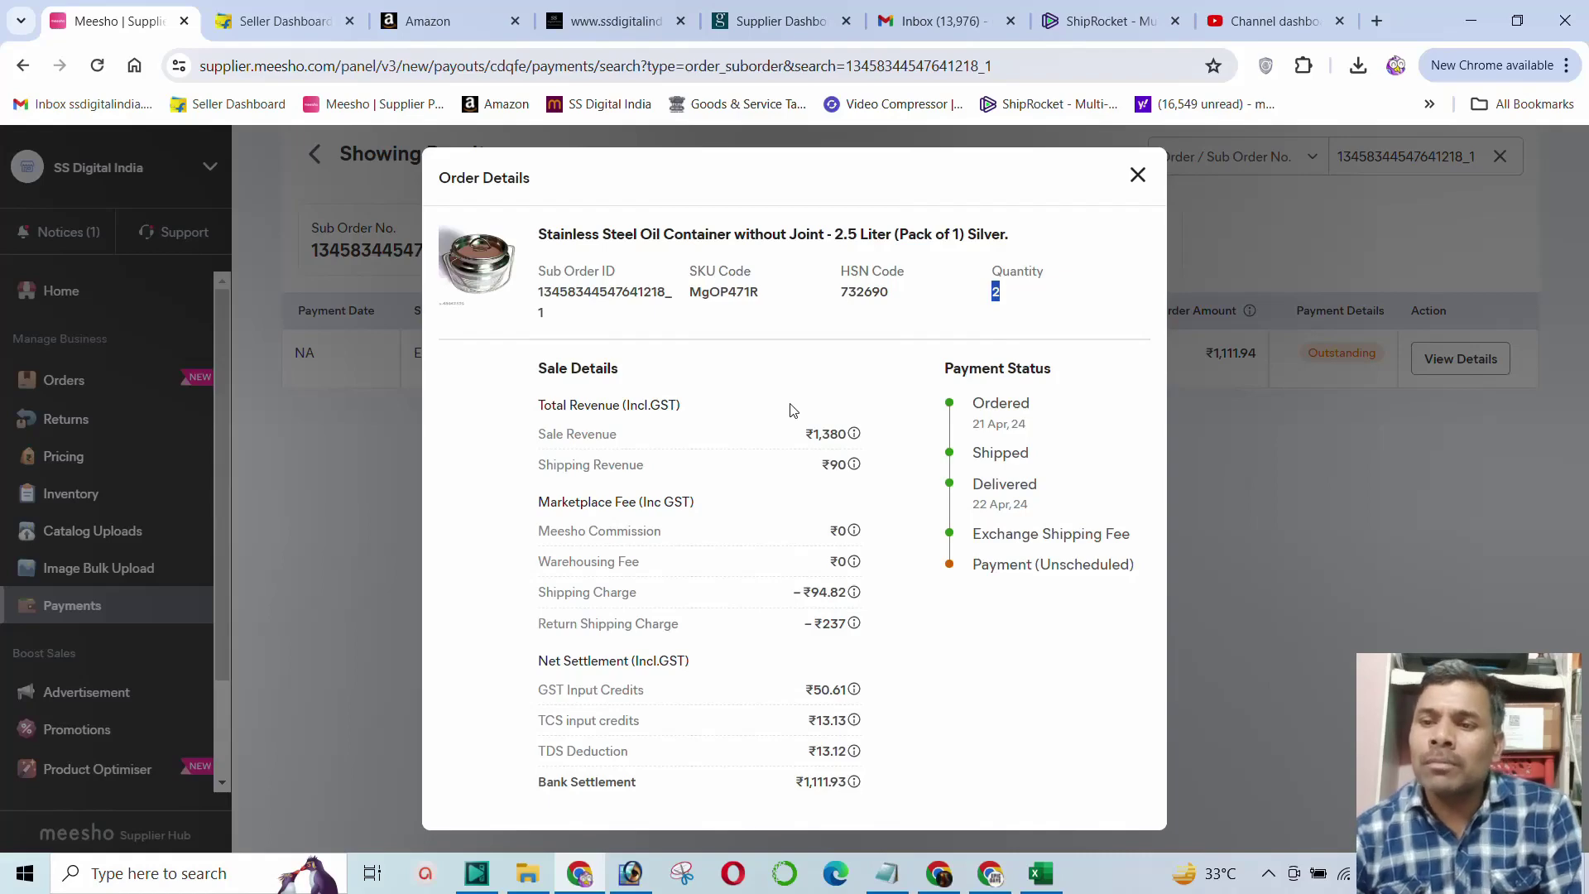
Open the SS Digital India Meesho storefront in a new browser tab and view the 2.5 Liter Stainless Steel Oil Container's product page
{"action": "left_click", "coordinate": [1377, 21]}
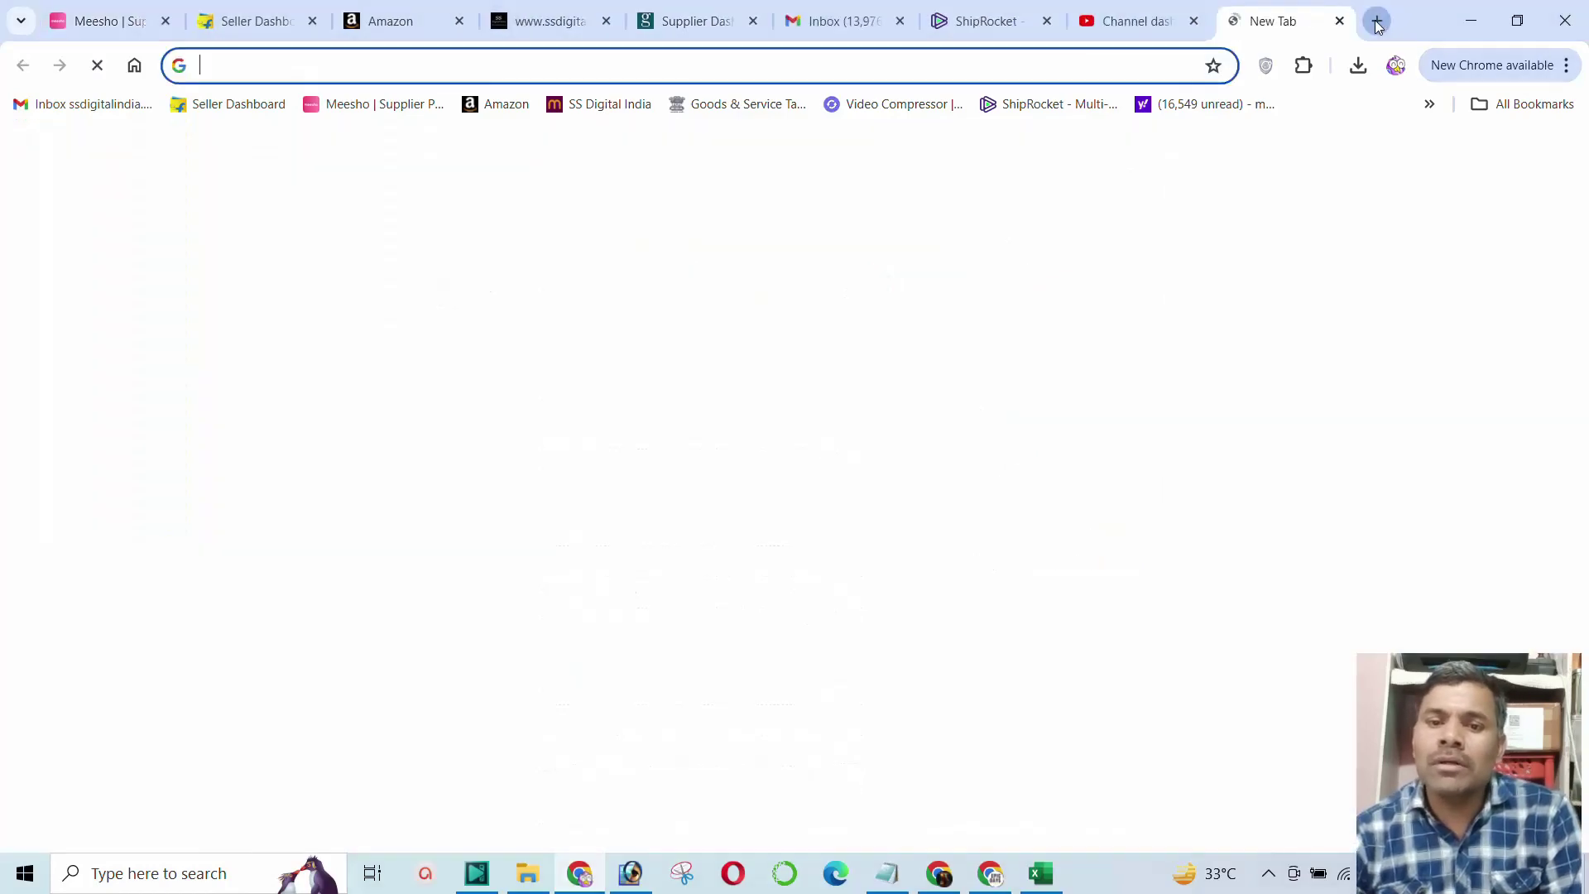
{"action": "left_click", "coordinate": [594, 106]}
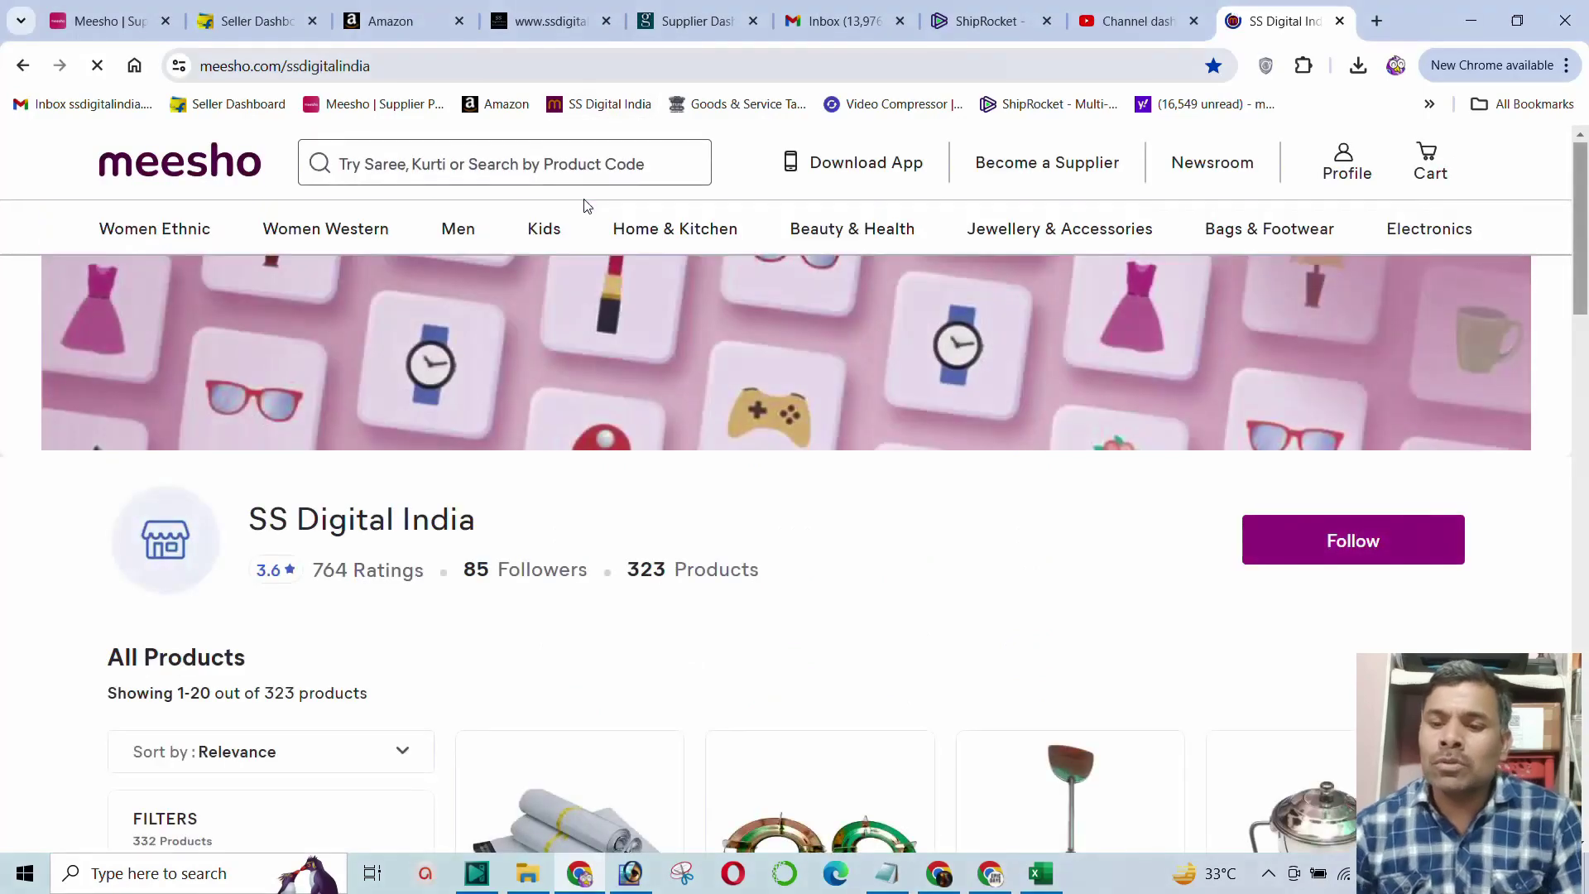
{"action": "mouse_move", "coordinate": [691, 225]}
{"action": "scroll", "coordinate": [885, 472], "scroll_direction": "down", "scroll_amount": 5}
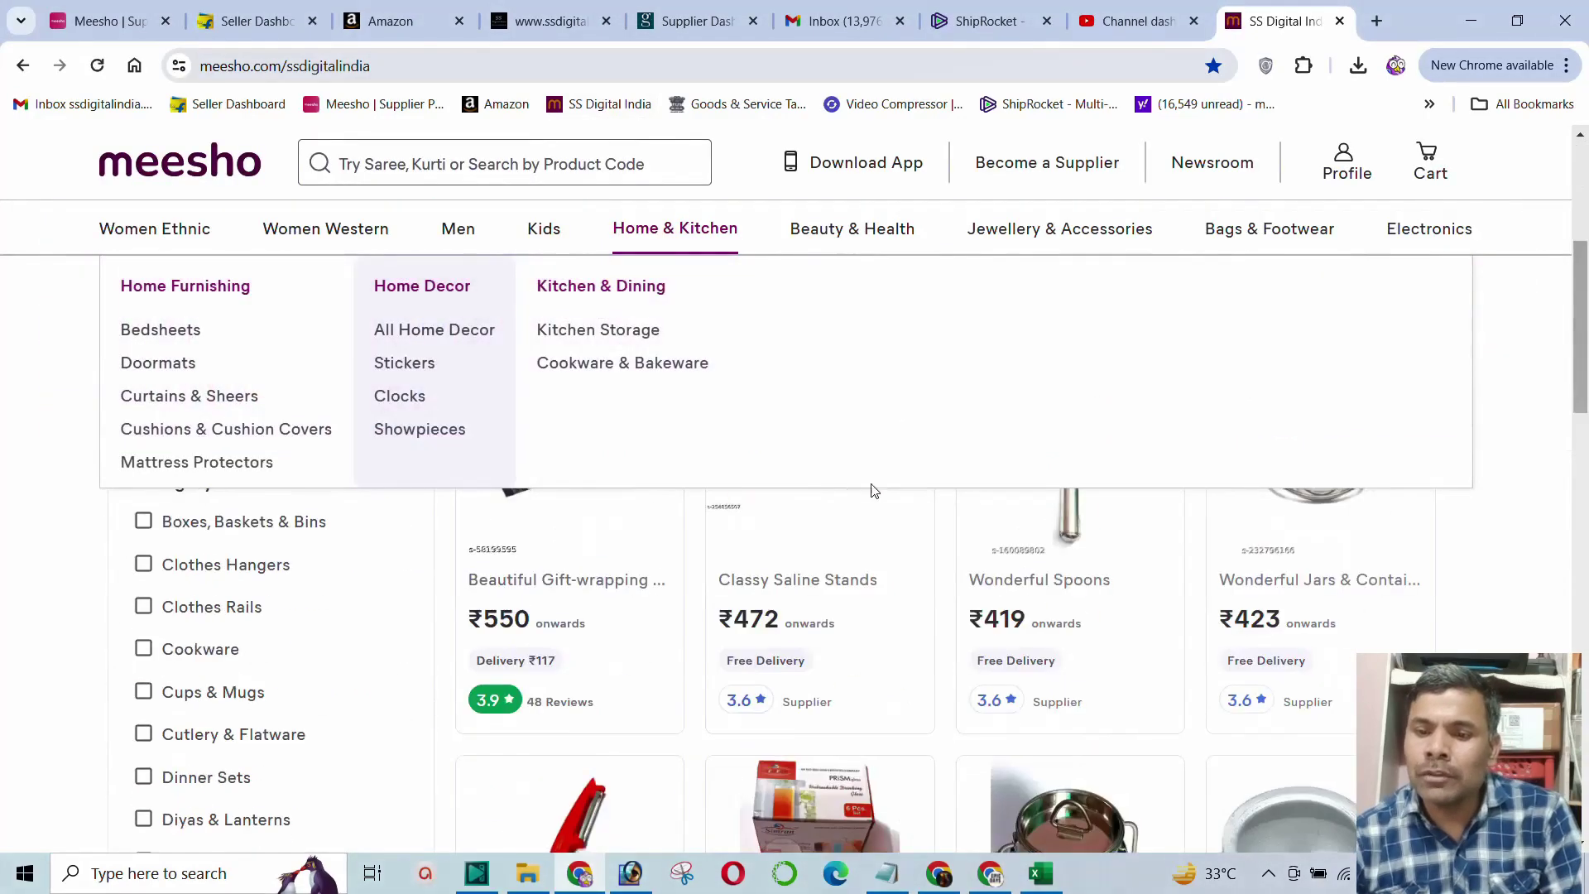
{"action": "scroll", "coordinate": [960, 563], "scroll_direction": "down", "scroll_amount": 5}
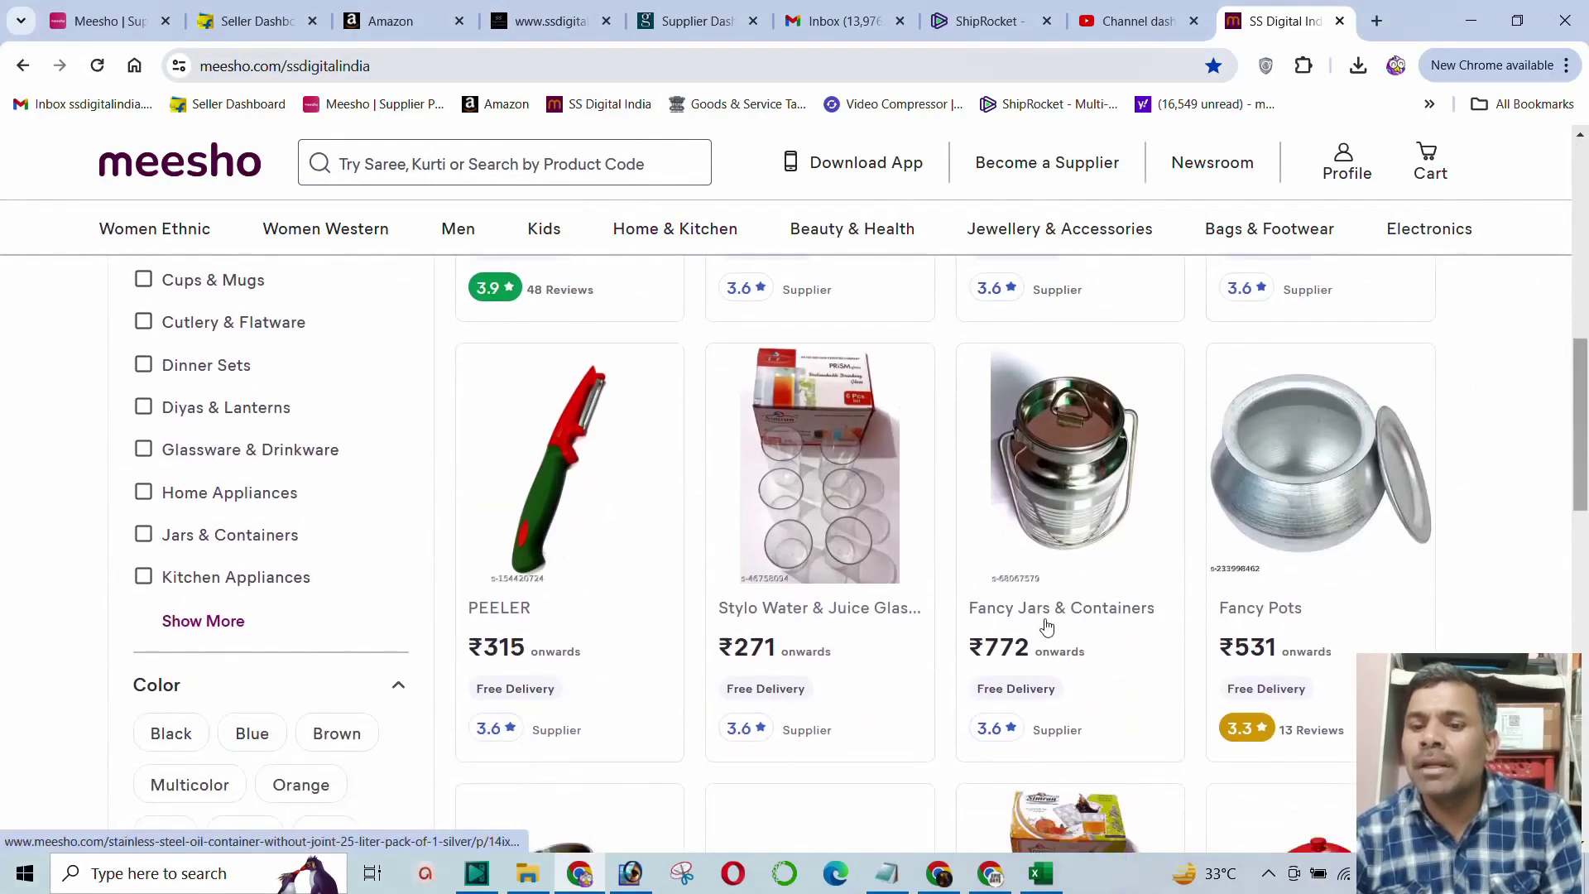
{"action": "left_click", "coordinate": [1049, 614]}
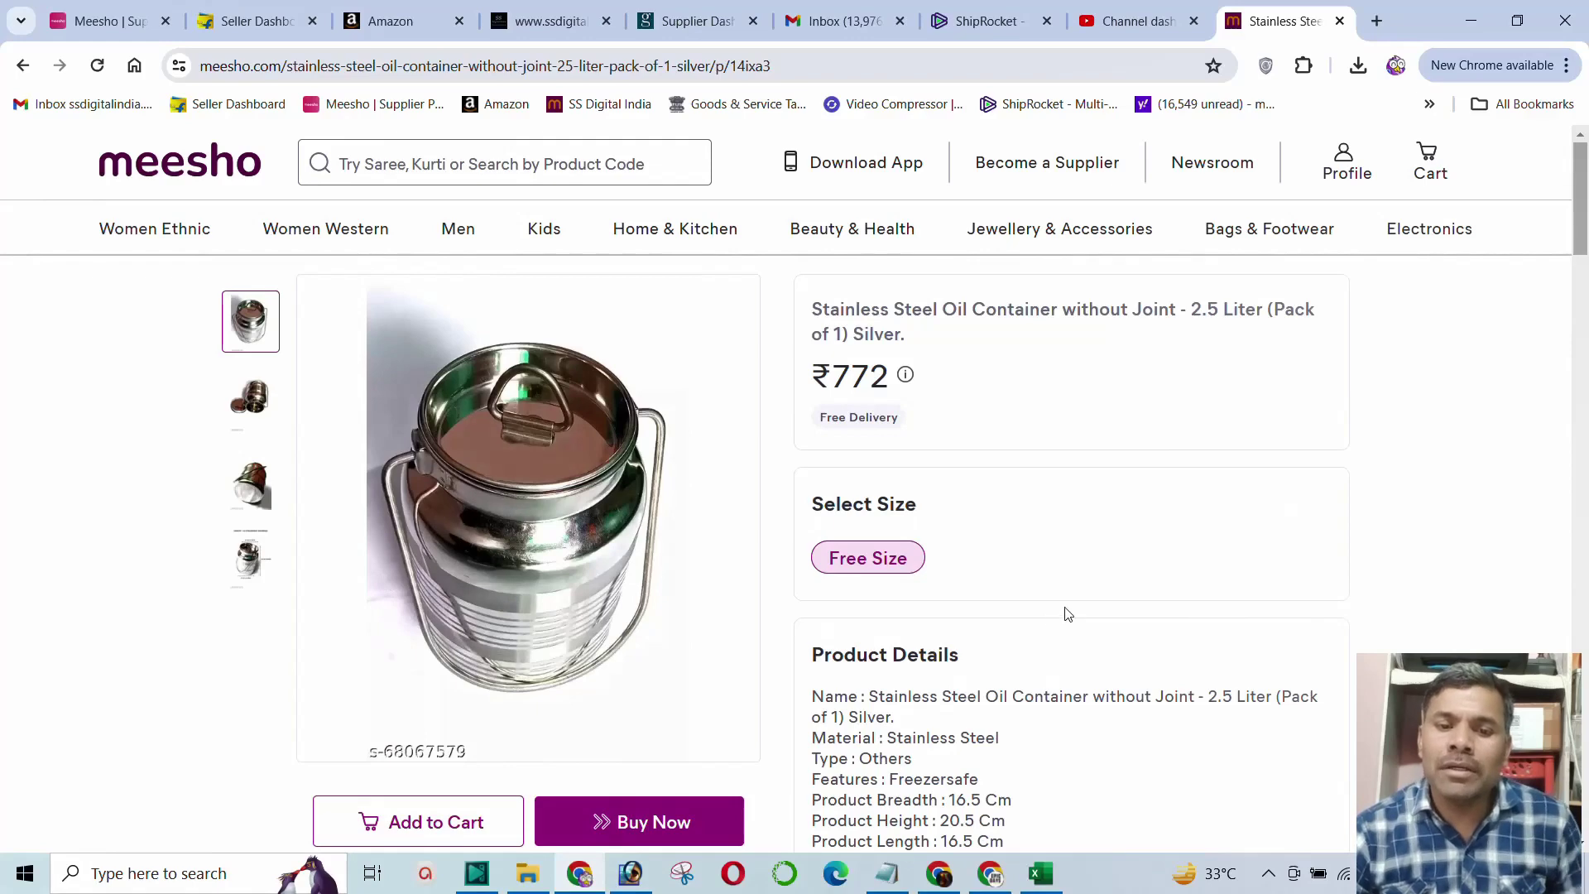
Look through the oil container's product photos, including the dimensions image, and return to the first photo
{"action": "left_click", "coordinate": [257, 409]}
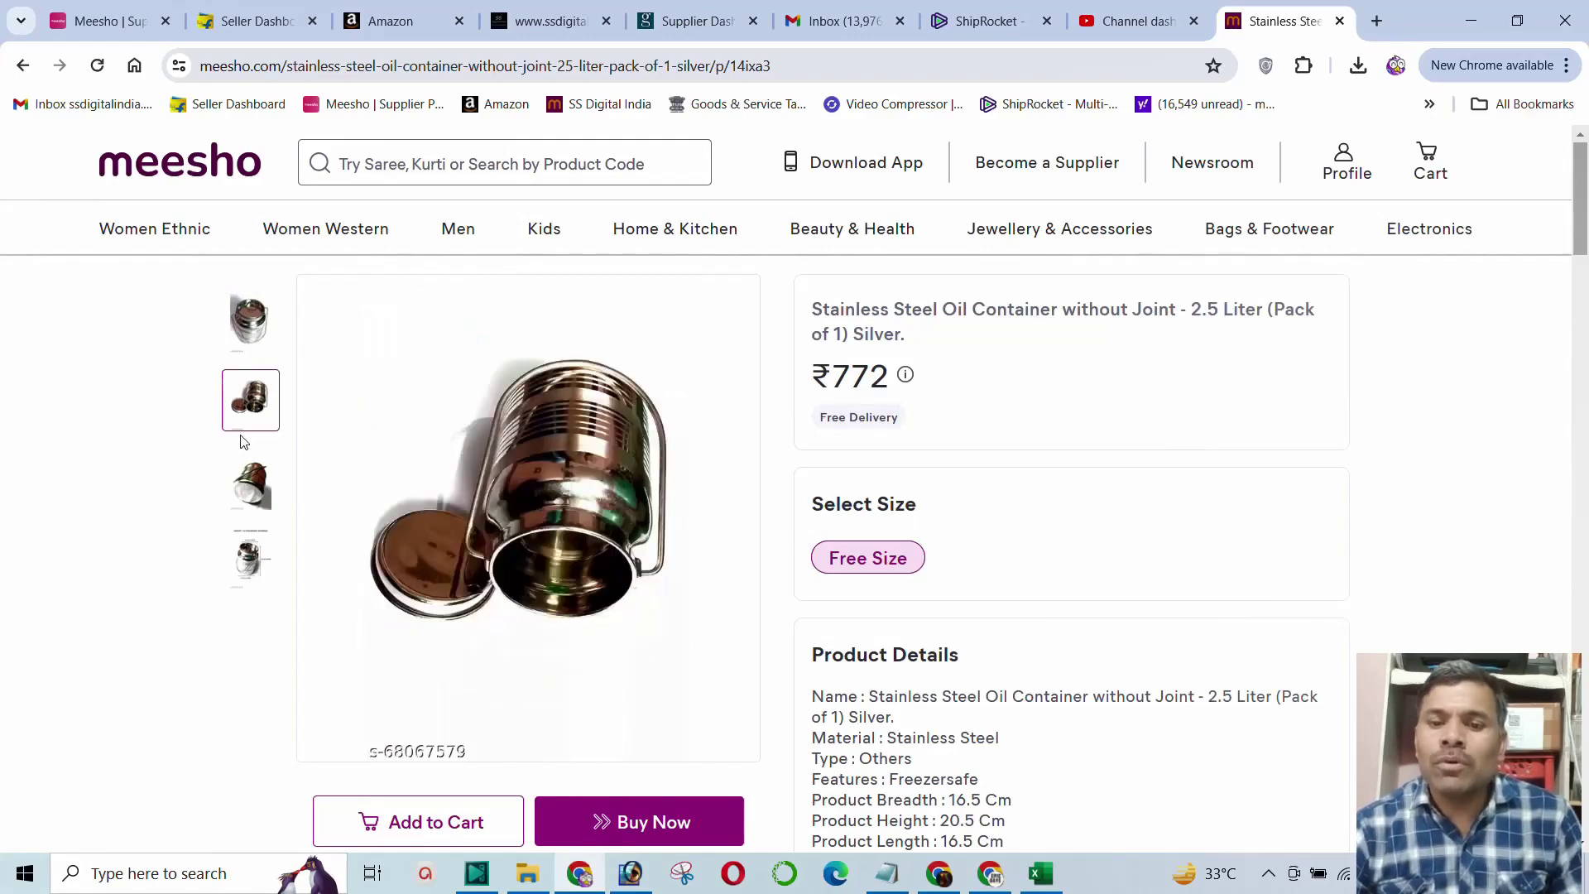
{"action": "left_click", "coordinate": [254, 495]}
{"action": "left_click", "coordinate": [250, 563]}
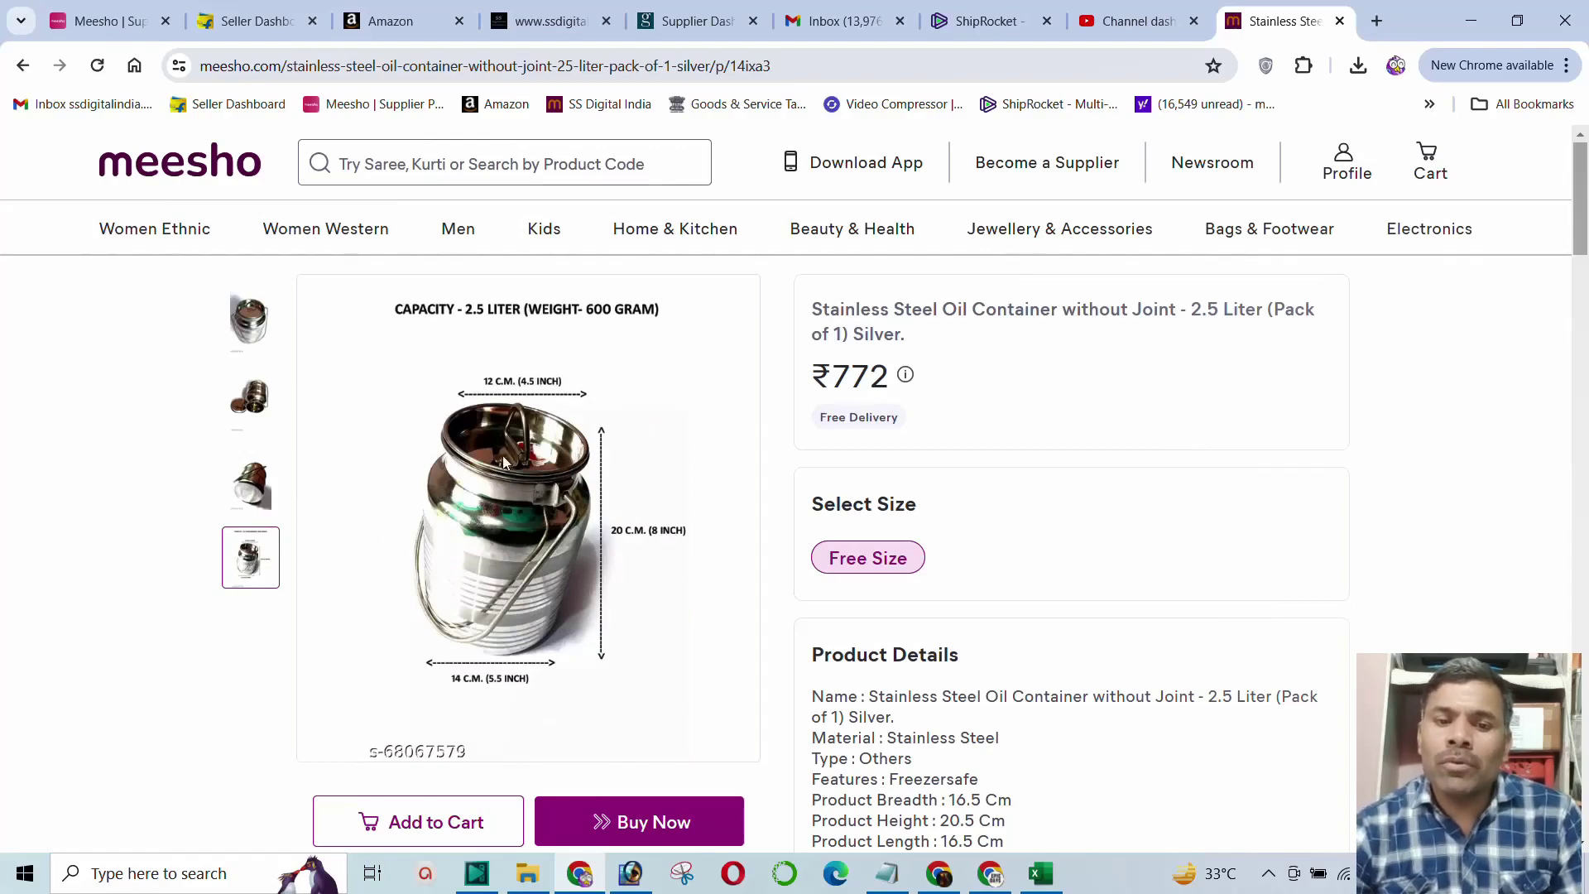
{"action": "left_click", "coordinate": [253, 333]}
{"action": "left_click", "coordinate": [240, 402]}
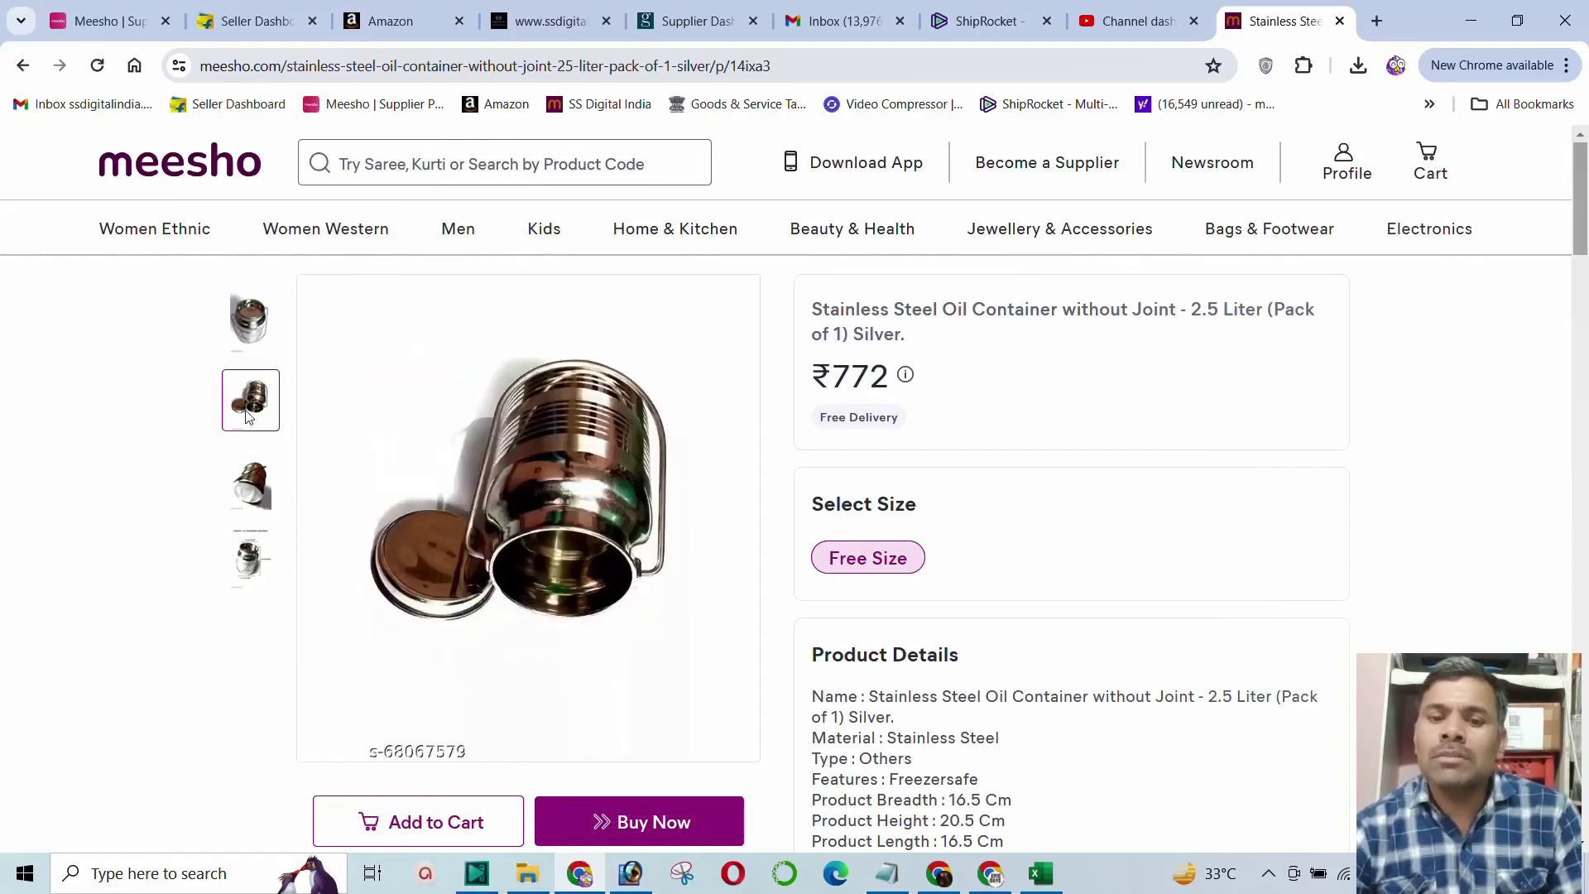
{"action": "left_click", "coordinate": [253, 321]}
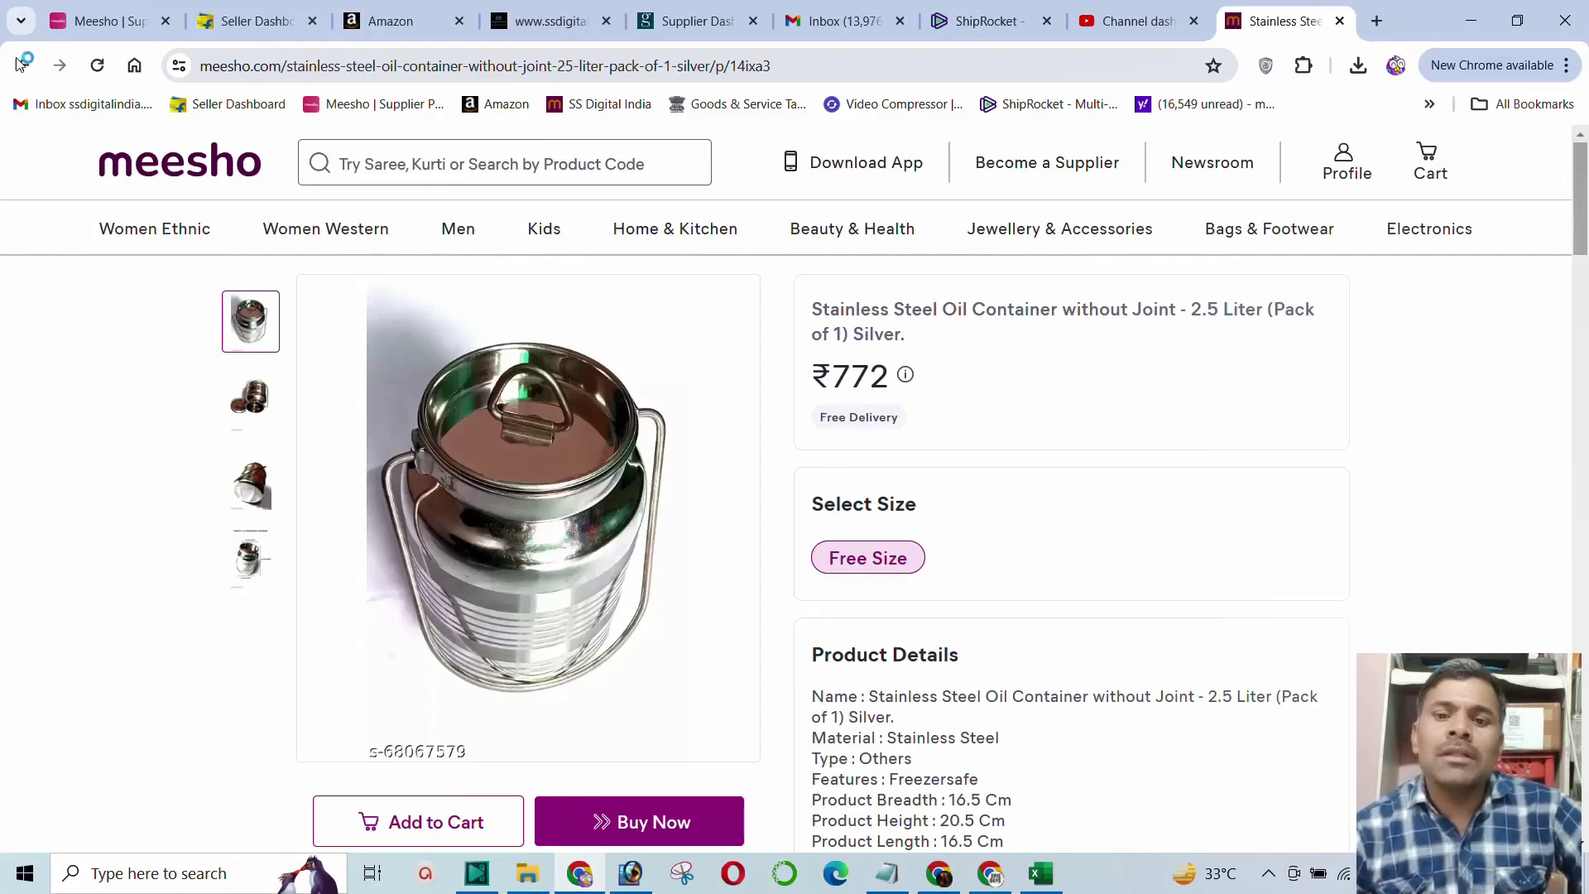
Go back to the supplier panel, close the order details and recheck the sub-order contribution type
{"action": "left_click", "coordinate": [76, 25]}
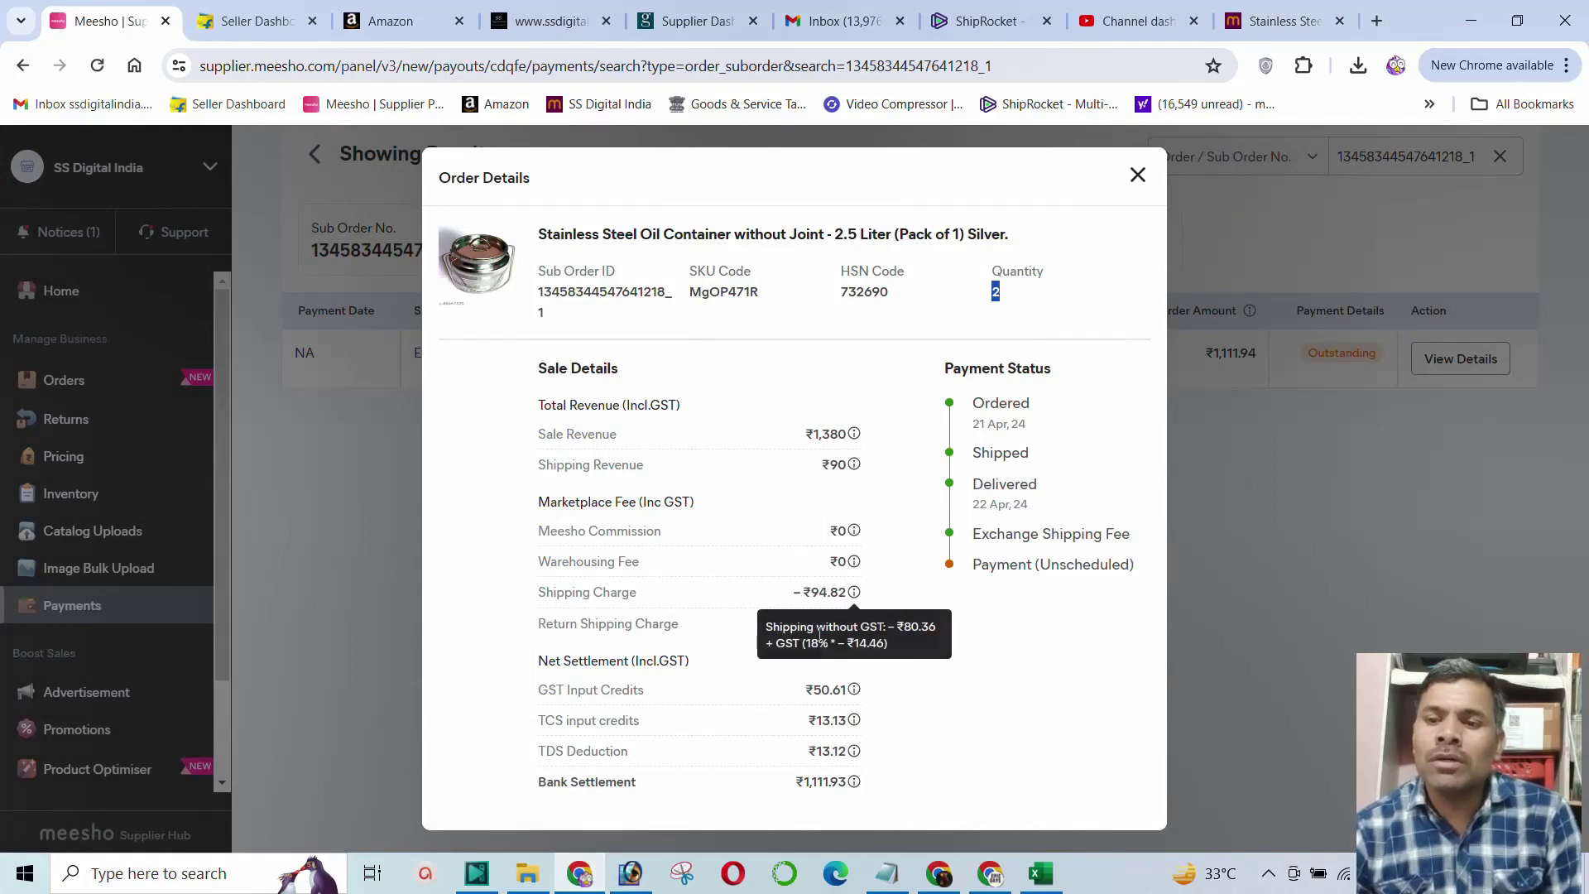
{"action": "left_click", "coordinate": [1138, 175]}
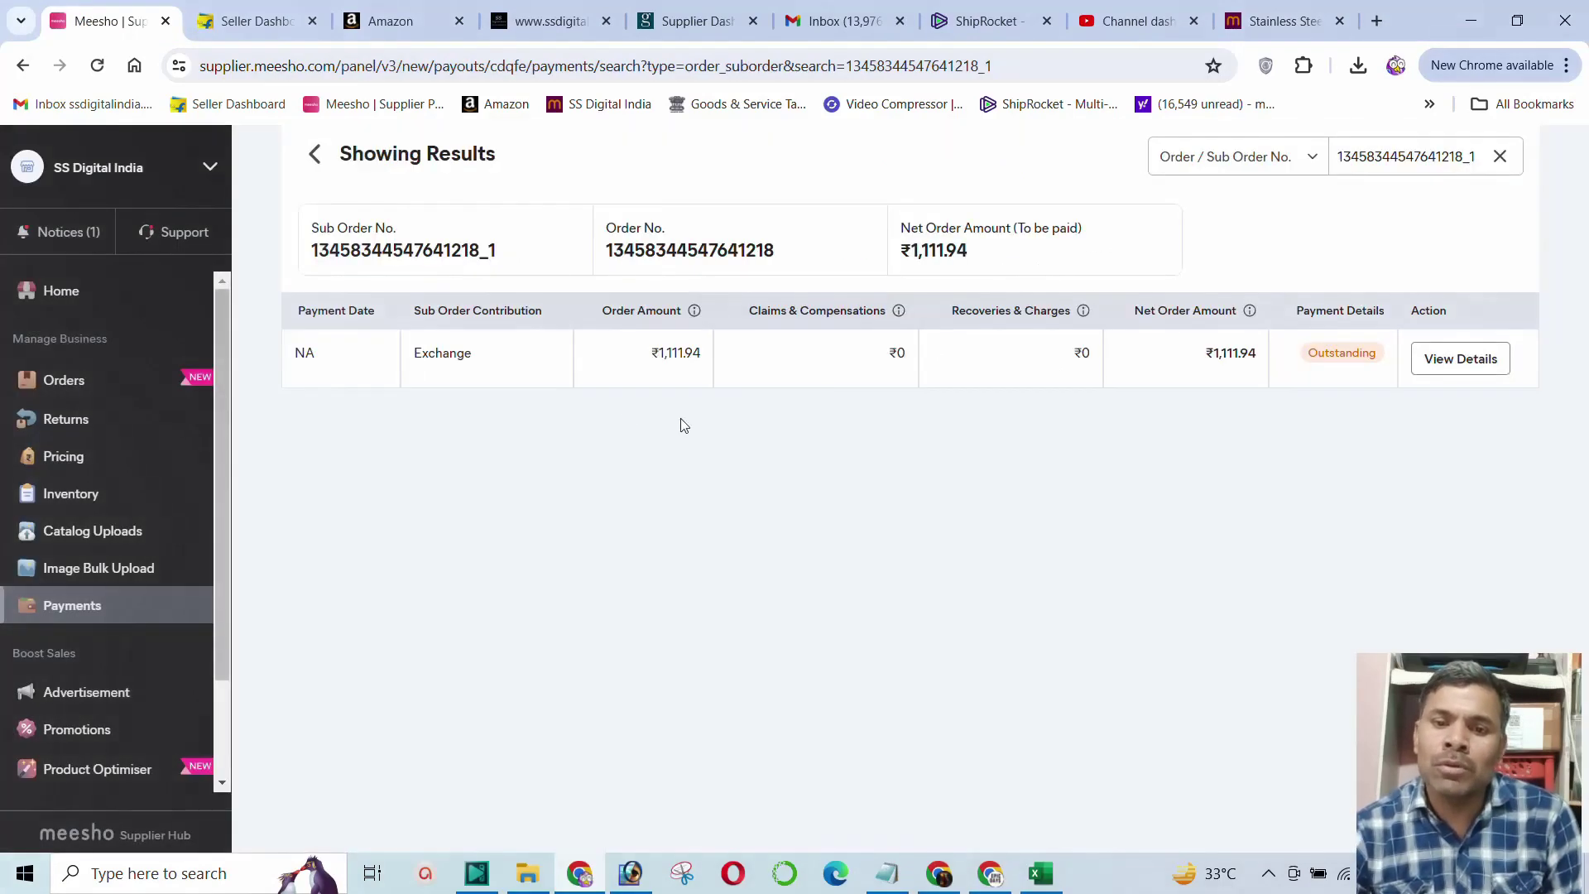
{"action": "left_click_drag", "start_coordinate": [503, 358], "coordinate": [412, 356]}
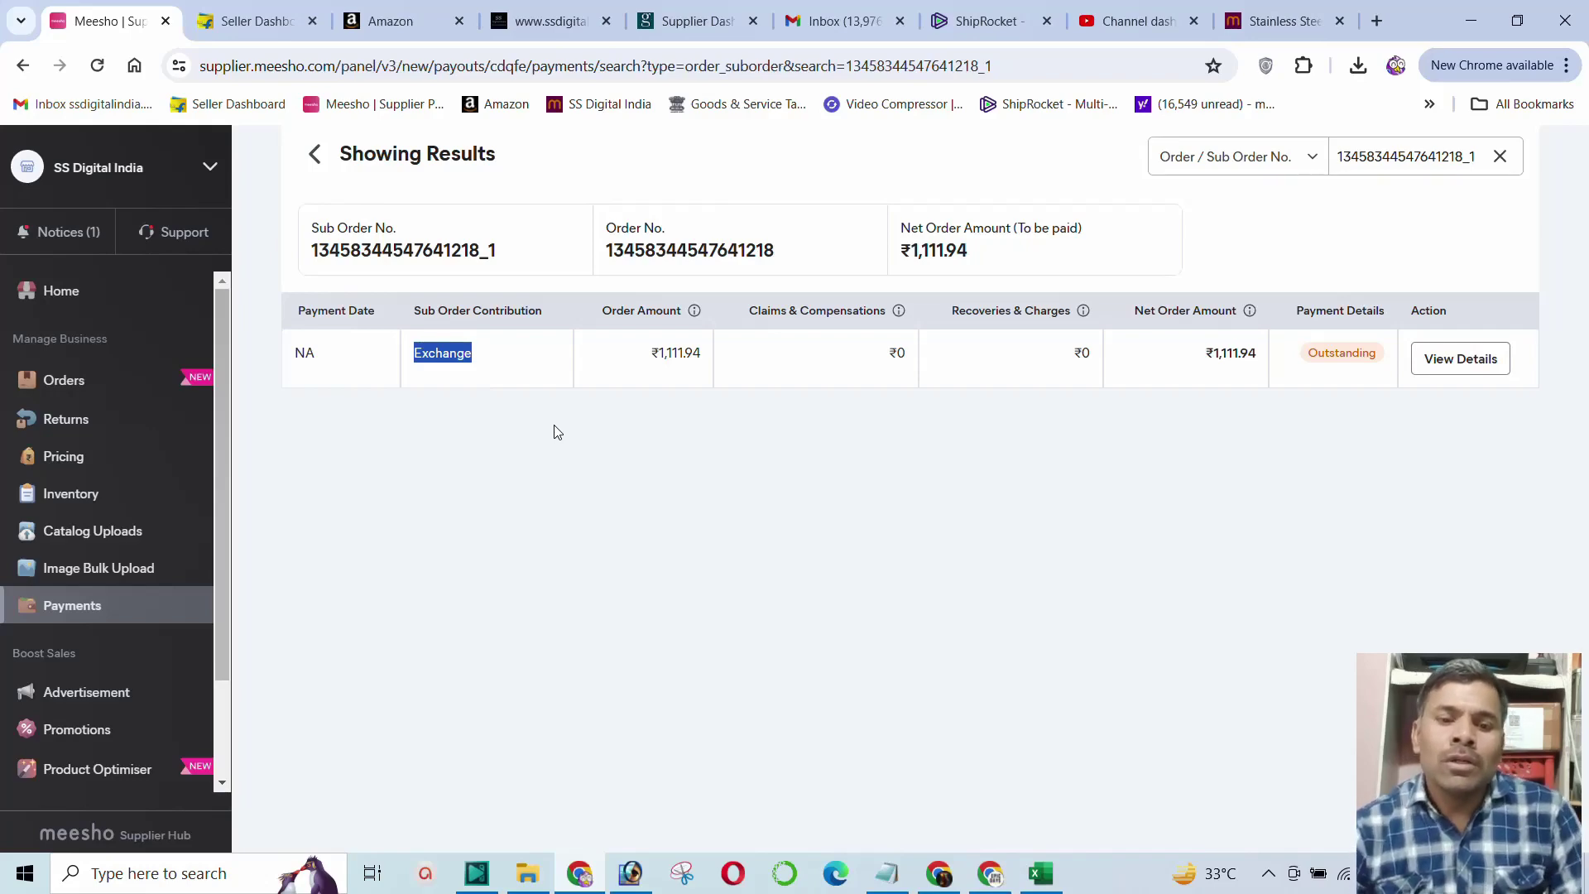
Open the in-transit return tracking list and check the oil container's sub-order ID and return reason
{"action": "left_click", "coordinate": [80, 428]}
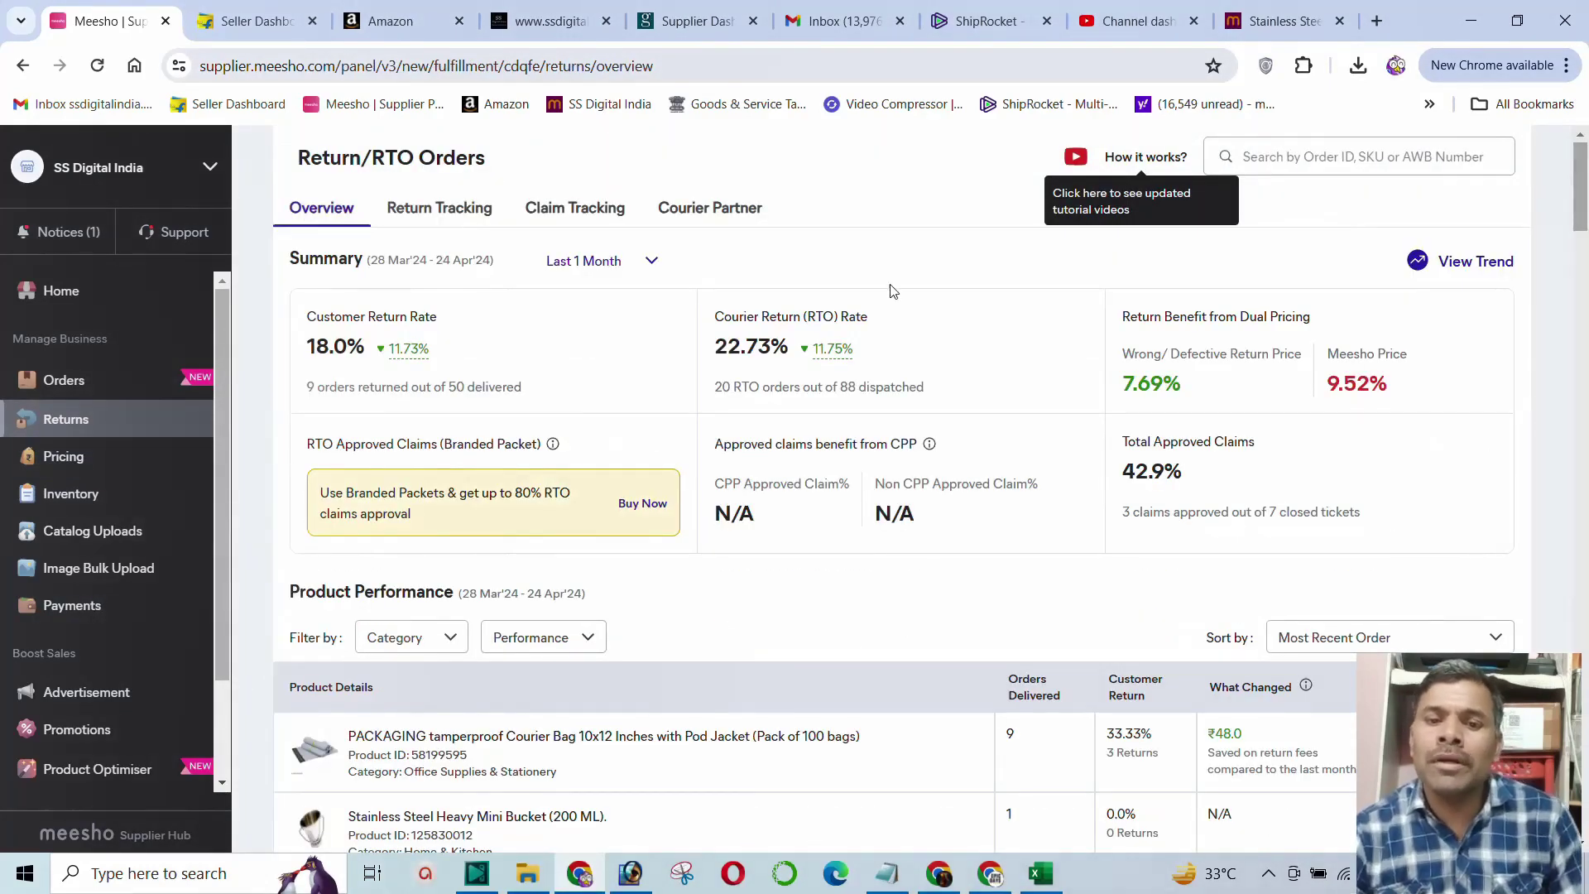
{"action": "left_click", "coordinate": [426, 209]}
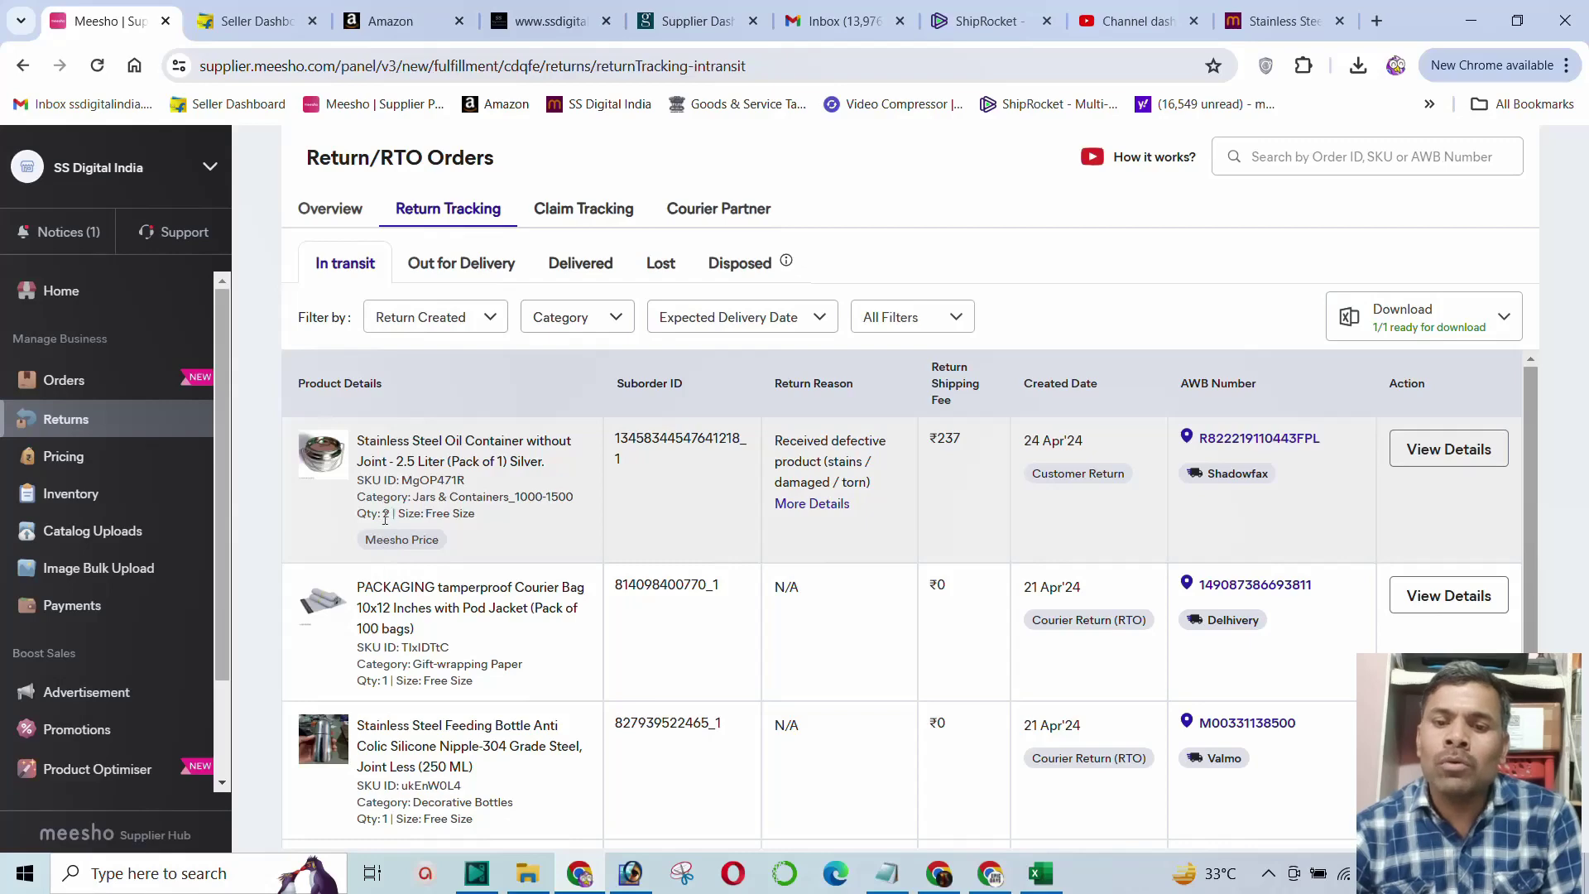
{"action": "left_click_drag", "start_coordinate": [633, 460], "coordinate": [613, 444]}
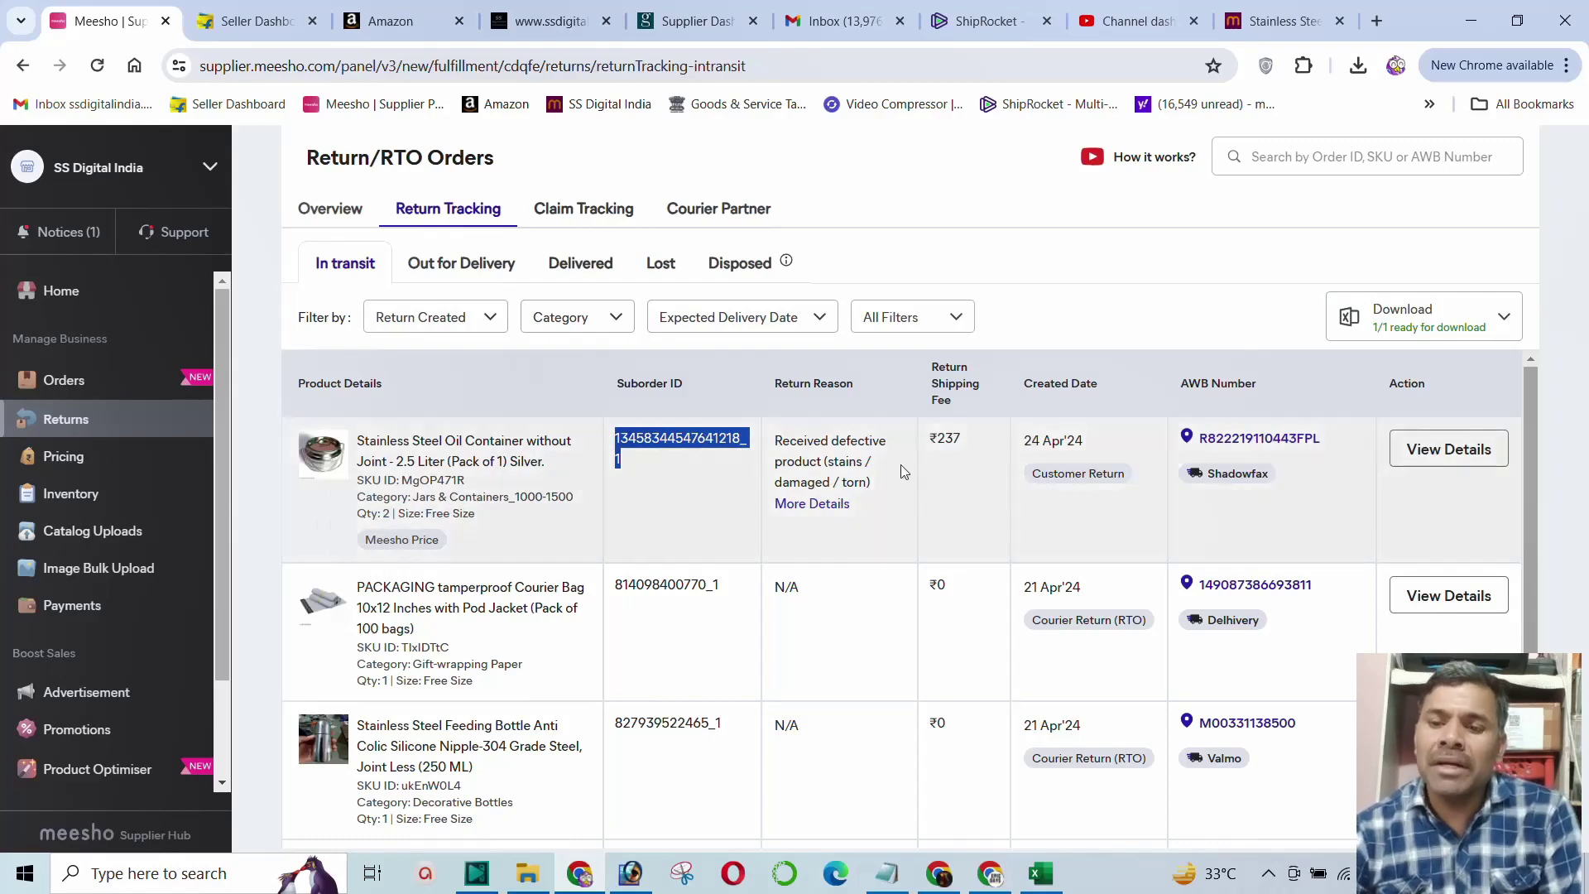
{"action": "mouse_move", "coordinate": [849, 510]}
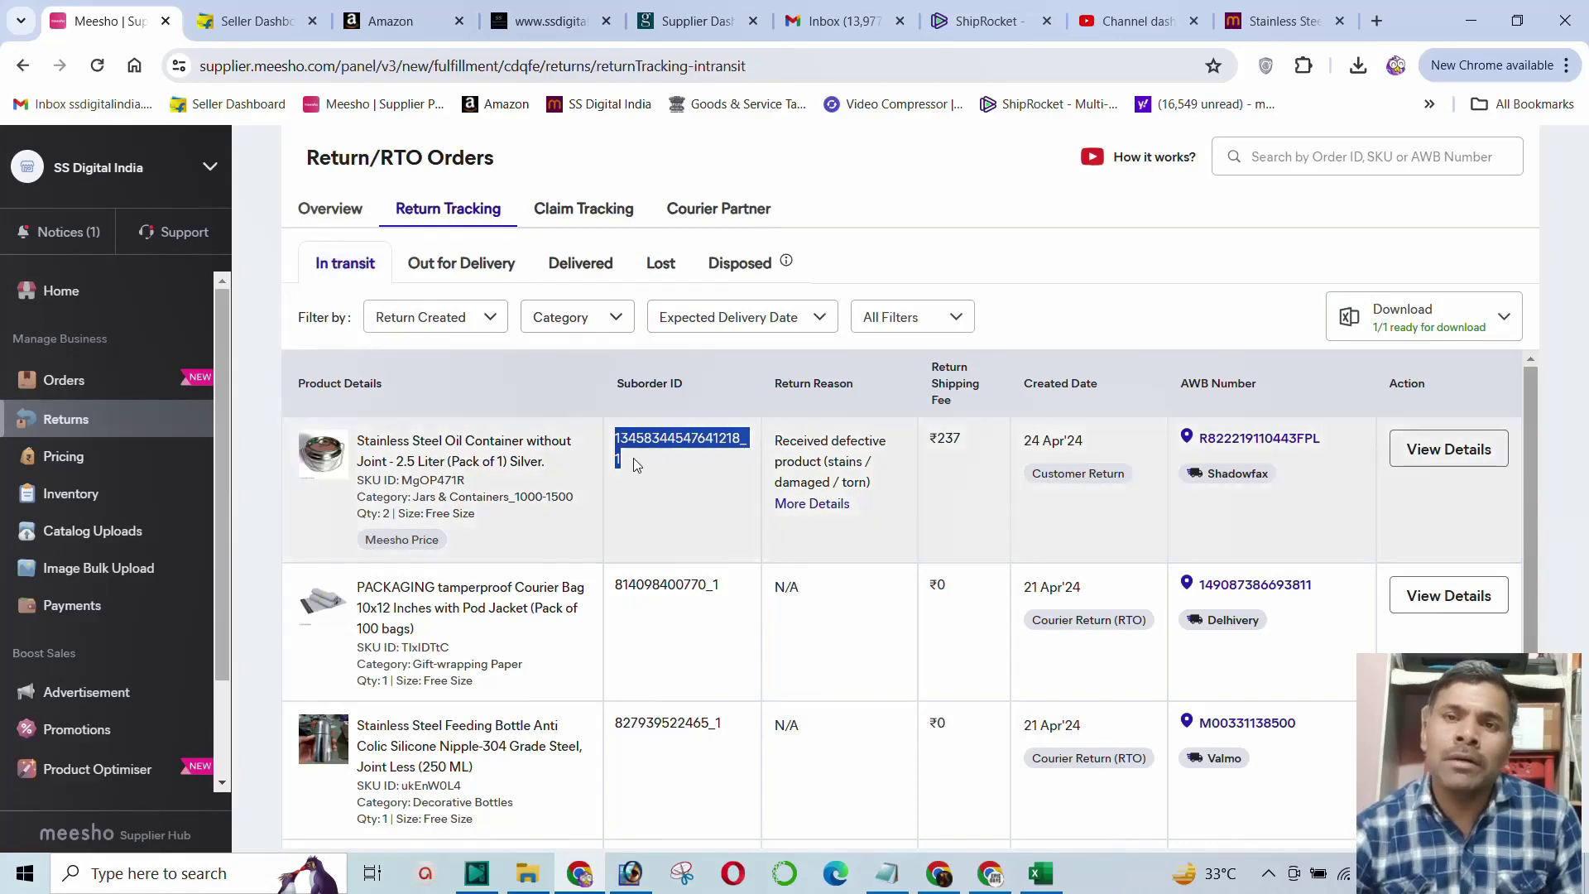
Recheck the oil container's return reason and sub-order ID in the in-transit returns, along with its return shipping fee
{"action": "left_click", "coordinate": [633, 461]}
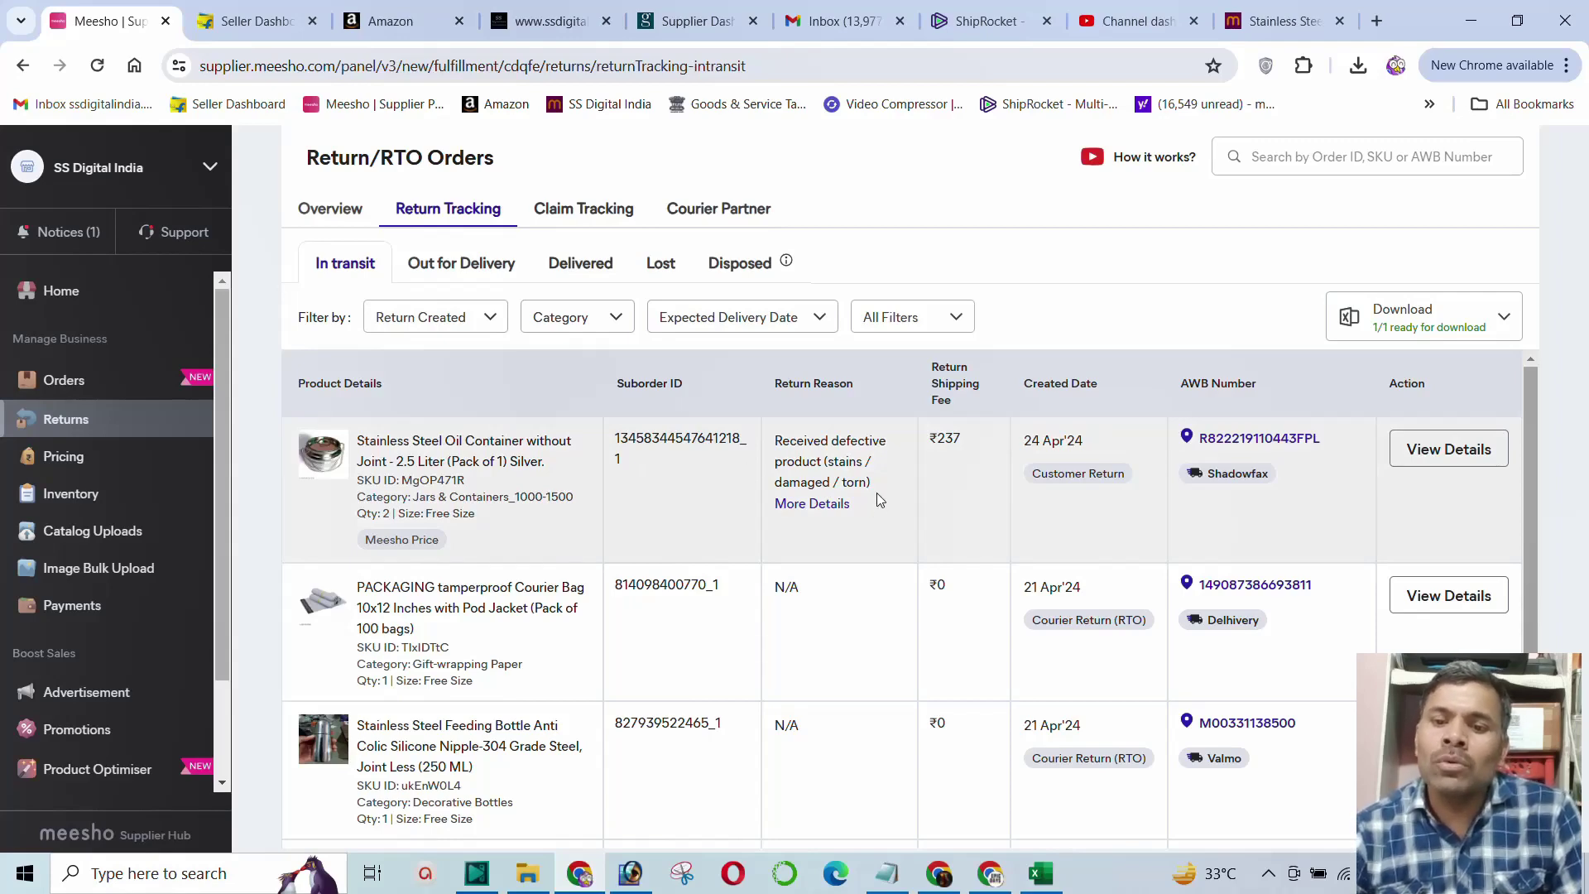
{"action": "left_click_drag", "start_coordinate": [874, 488], "coordinate": [776, 439]}
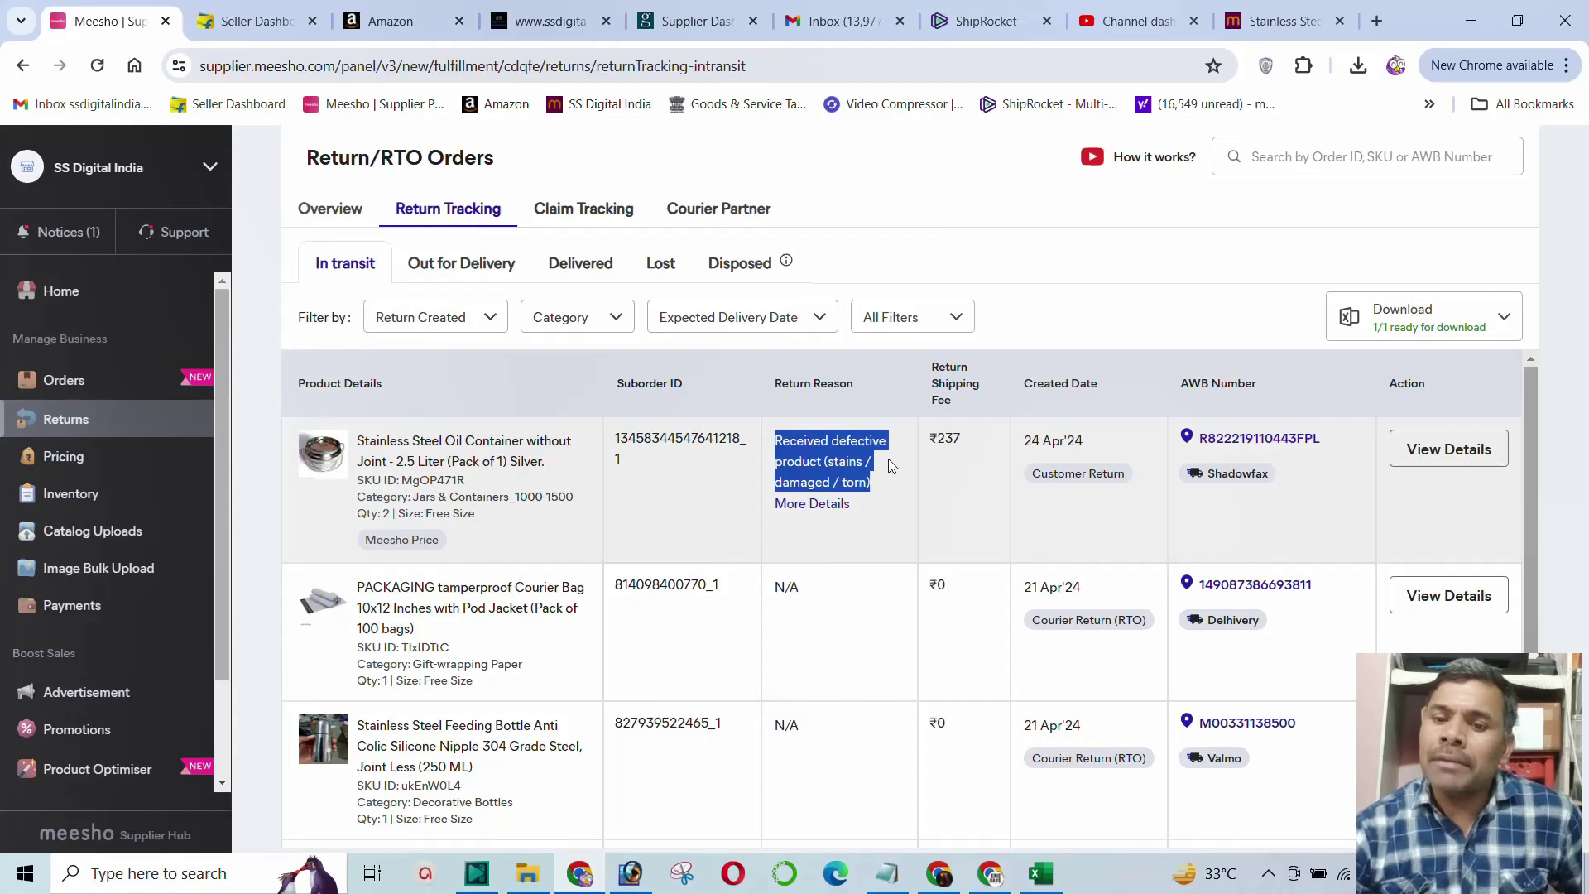
{"action": "left_click_drag", "start_coordinate": [634, 464], "coordinate": [612, 432]}
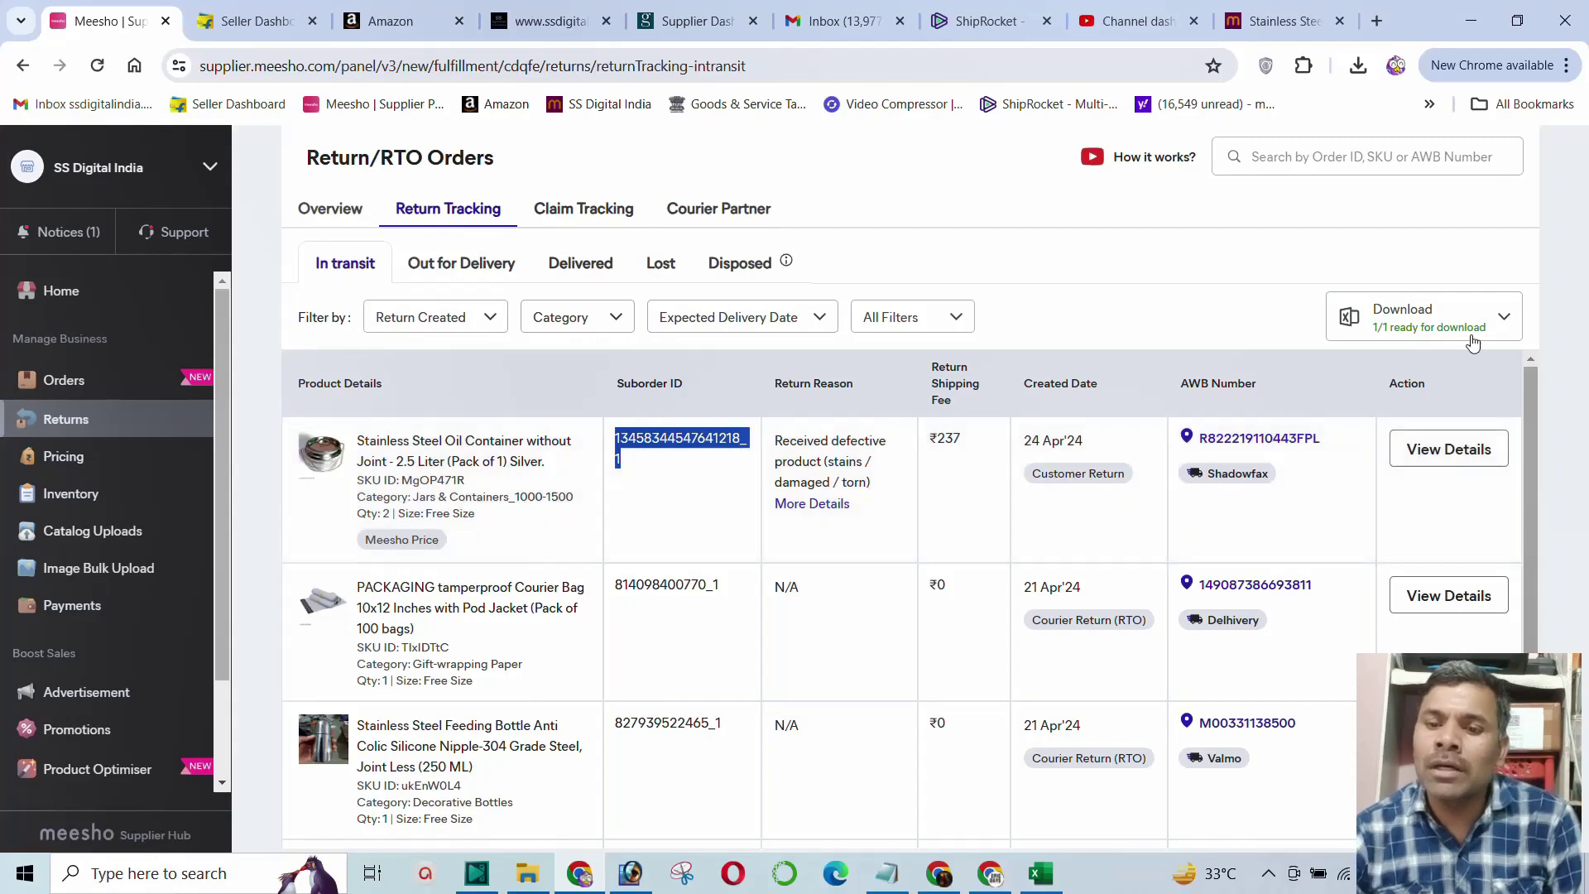
{"action": "left_click_drag", "start_coordinate": [929, 438], "coordinate": [967, 447]}
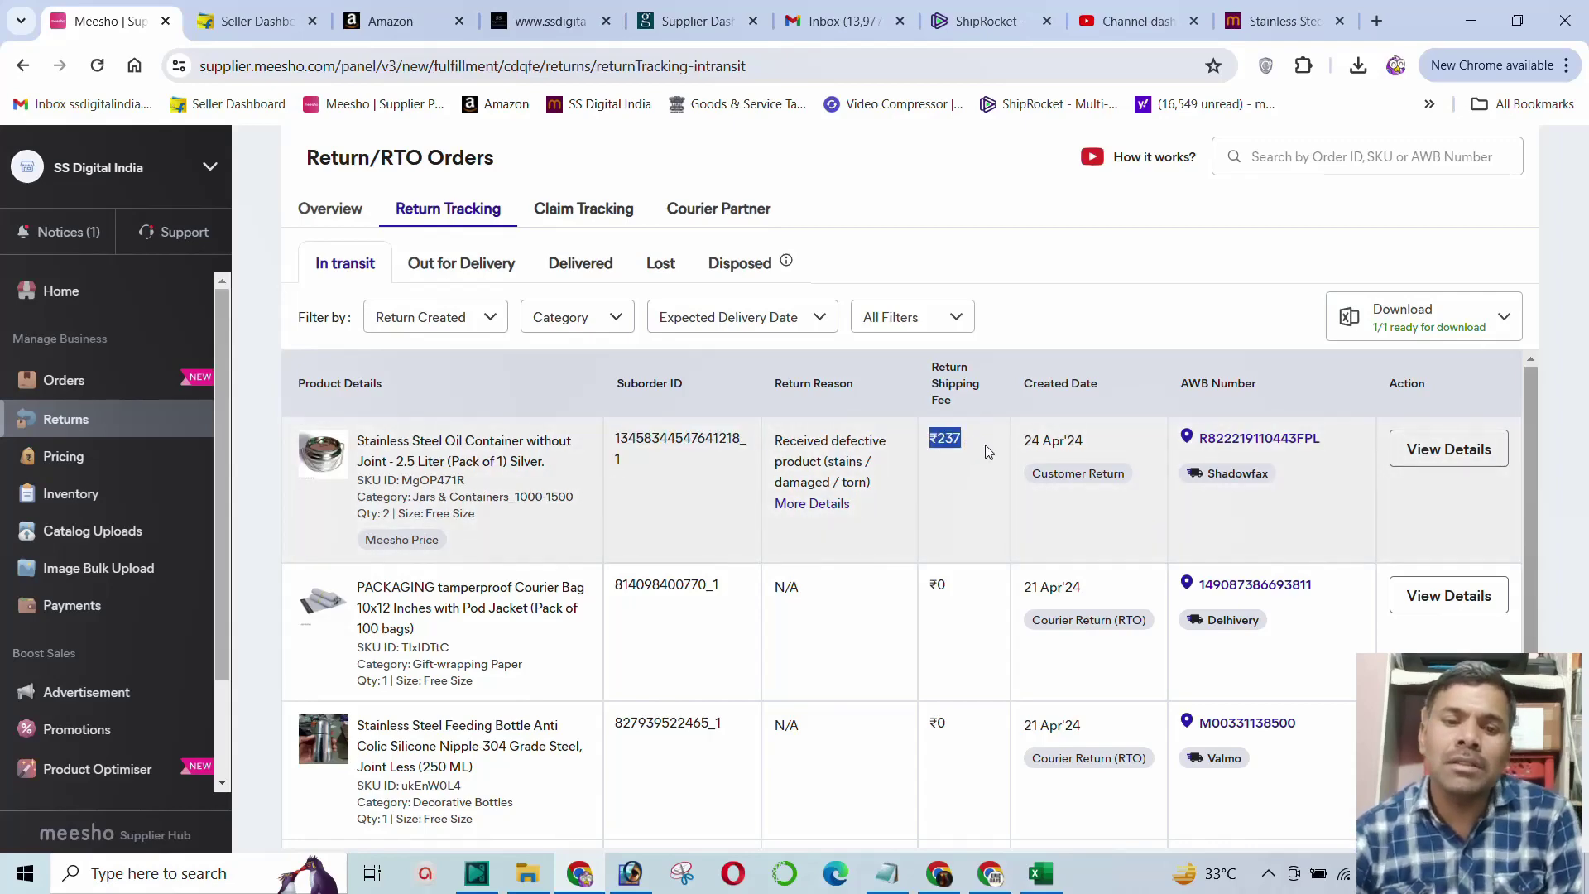
Open the pending orders, check the oil container's dispatch date and view its enlarged product photo
{"action": "left_click", "coordinate": [71, 389]}
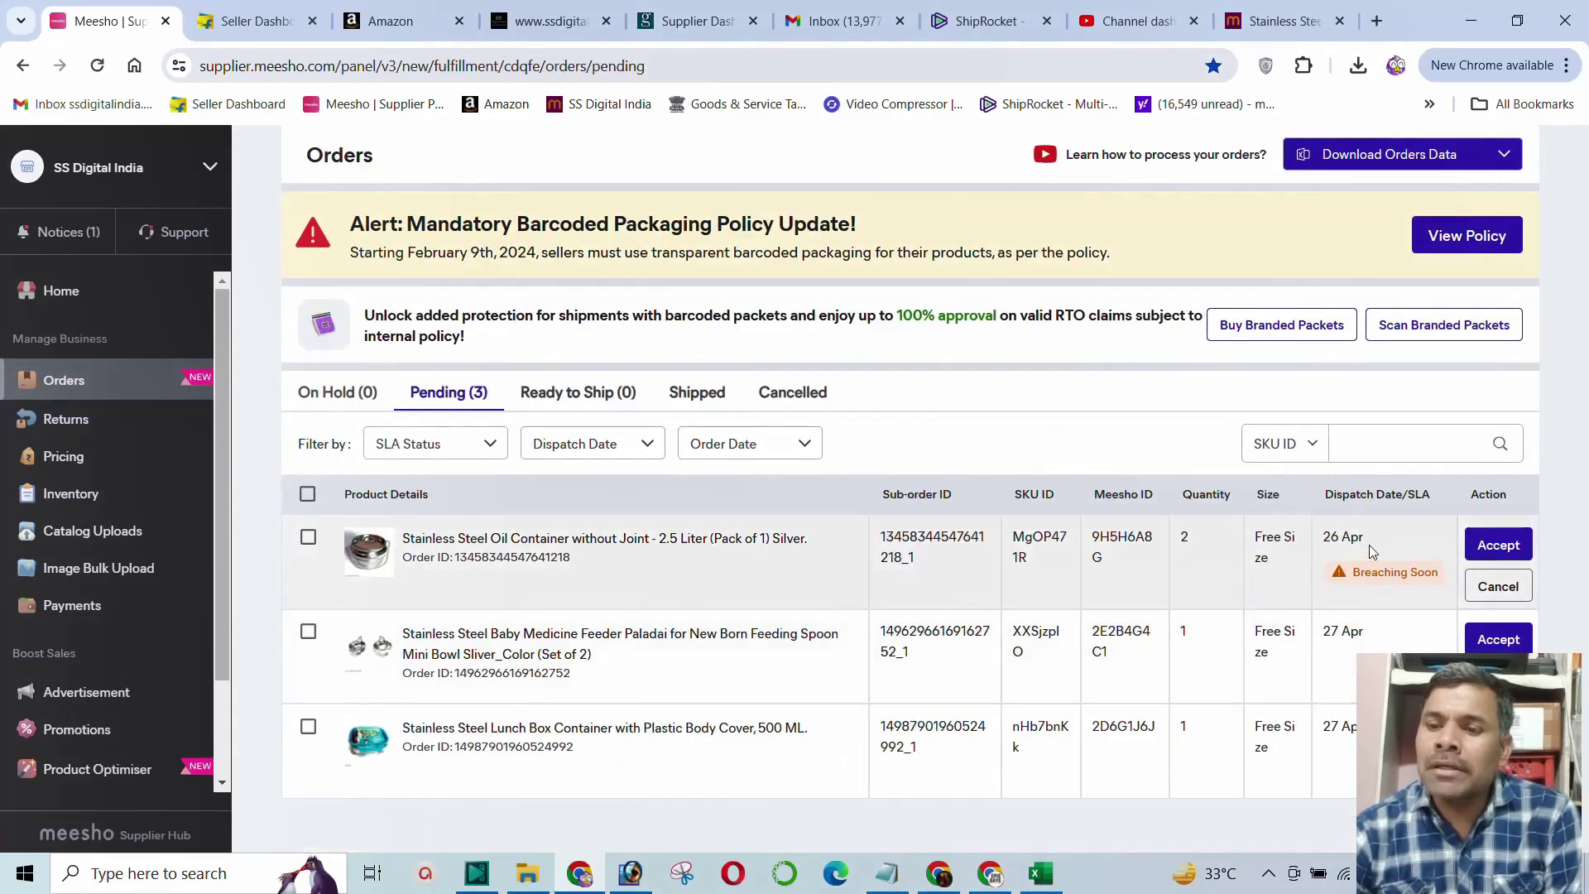
{"action": "left_click_drag", "start_coordinate": [1323, 538], "coordinate": [1363, 538]}
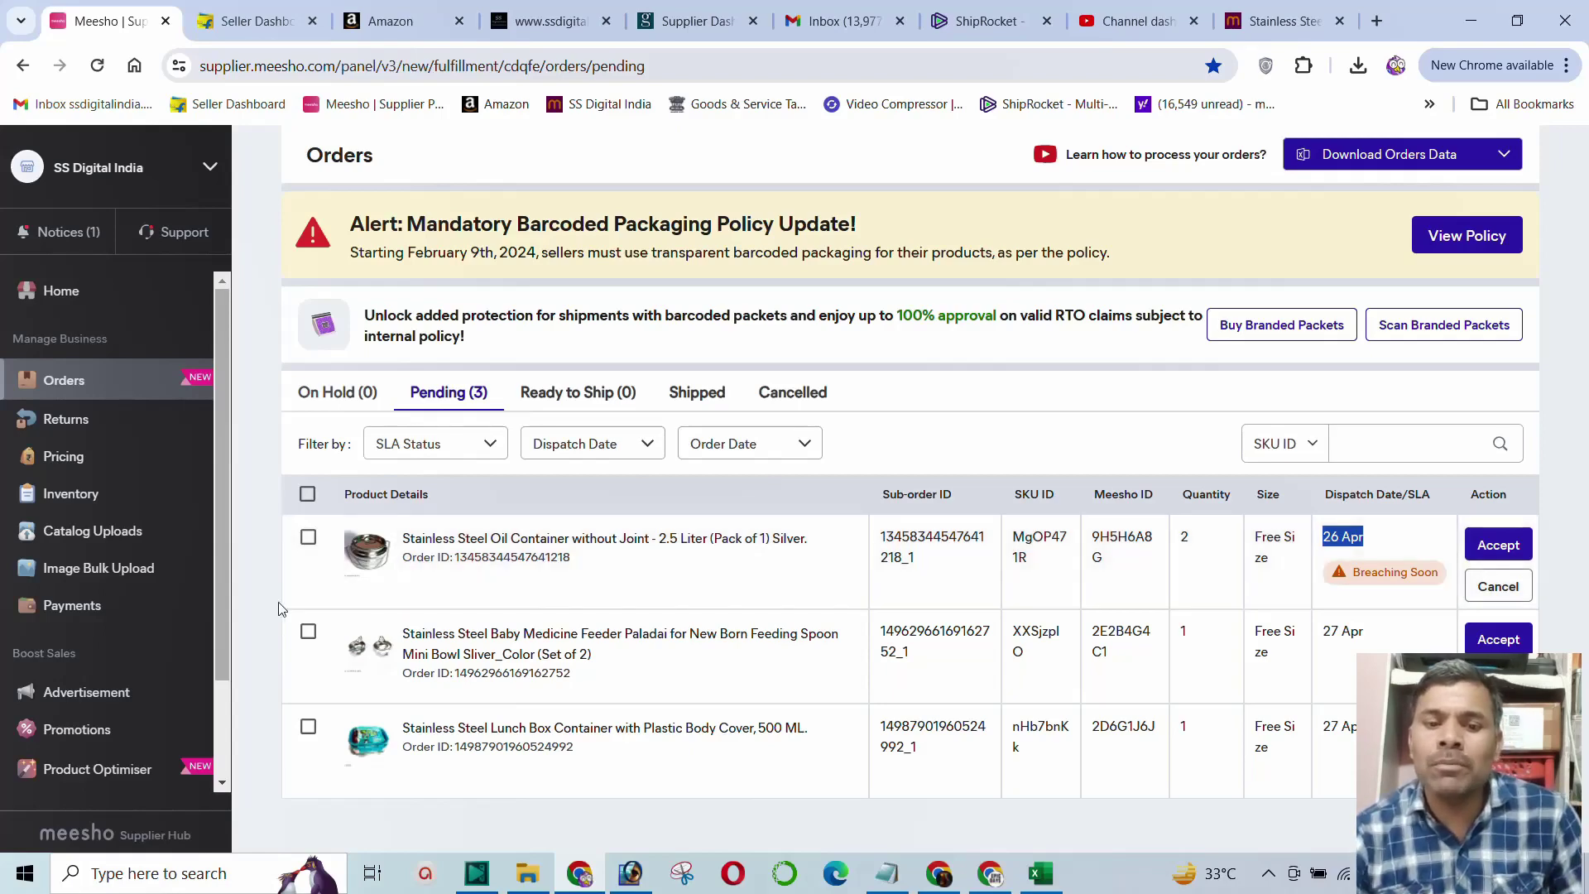
{"action": "left_click", "coordinate": [370, 552]}
{"action": "scroll", "coordinate": [842, 553], "scroll_direction": "down", "scroll_amount": 3}
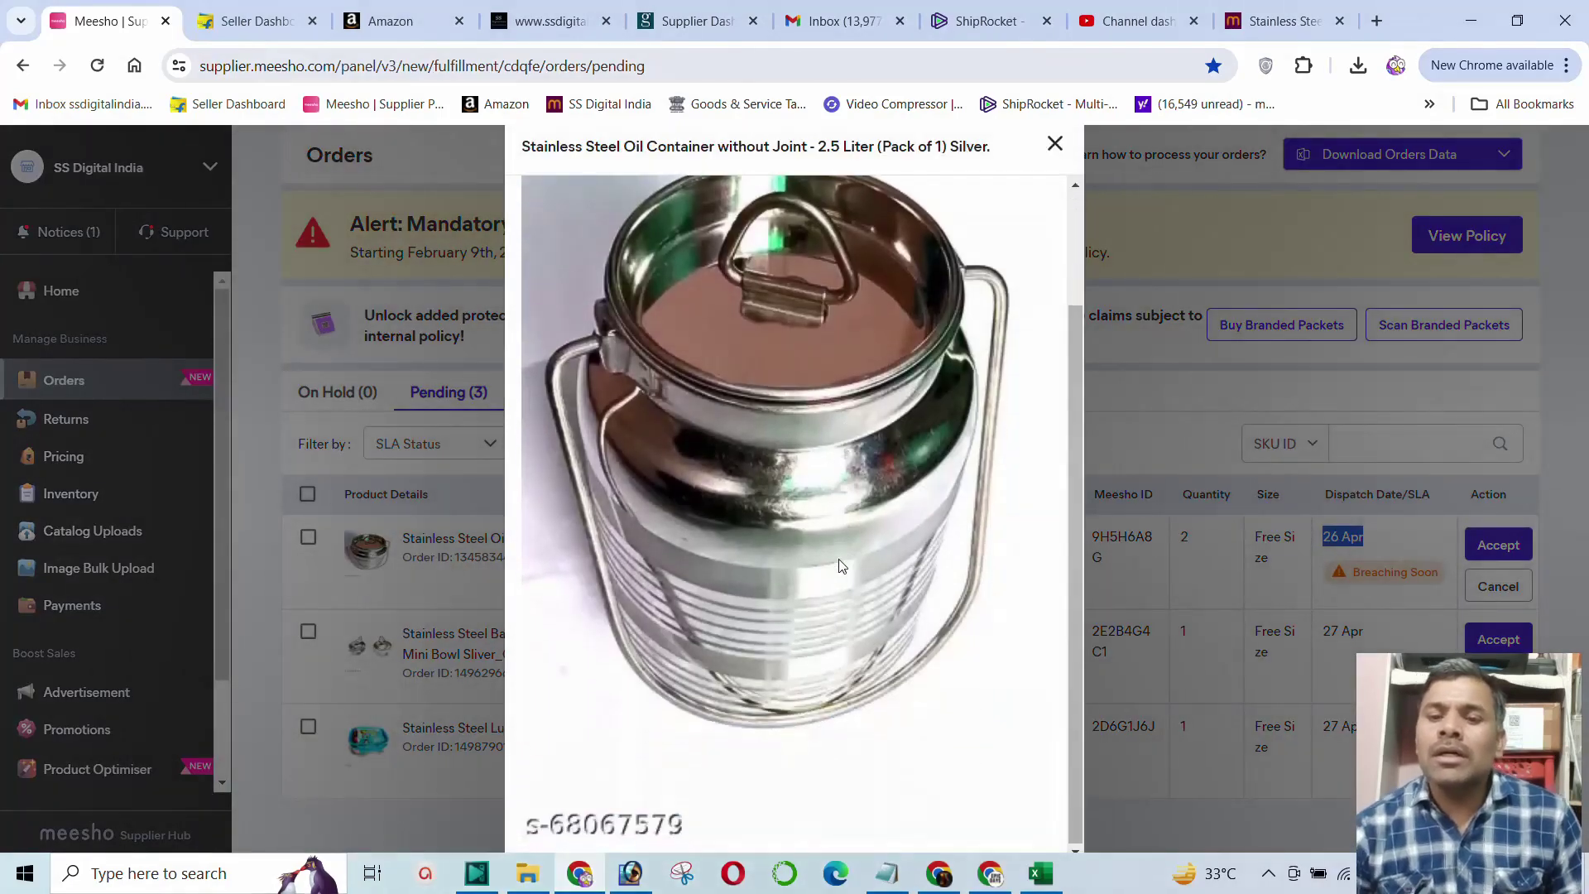
{"action": "scroll", "coordinate": [836, 560], "scroll_direction": "up", "scroll_amount": 2}
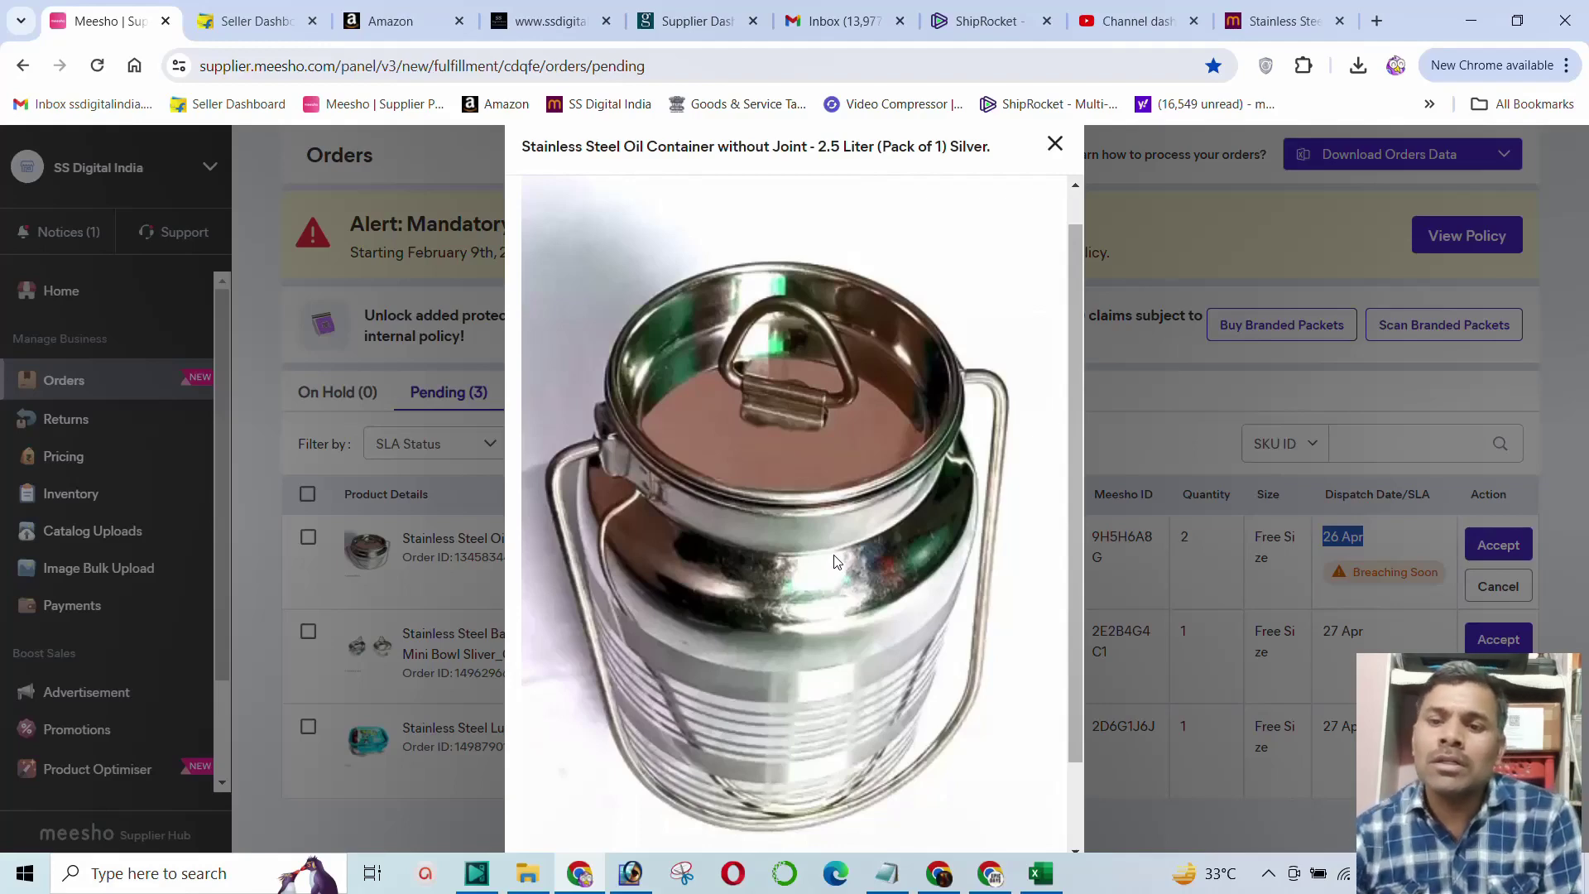
{"action": "left_click", "coordinate": [1055, 144]}
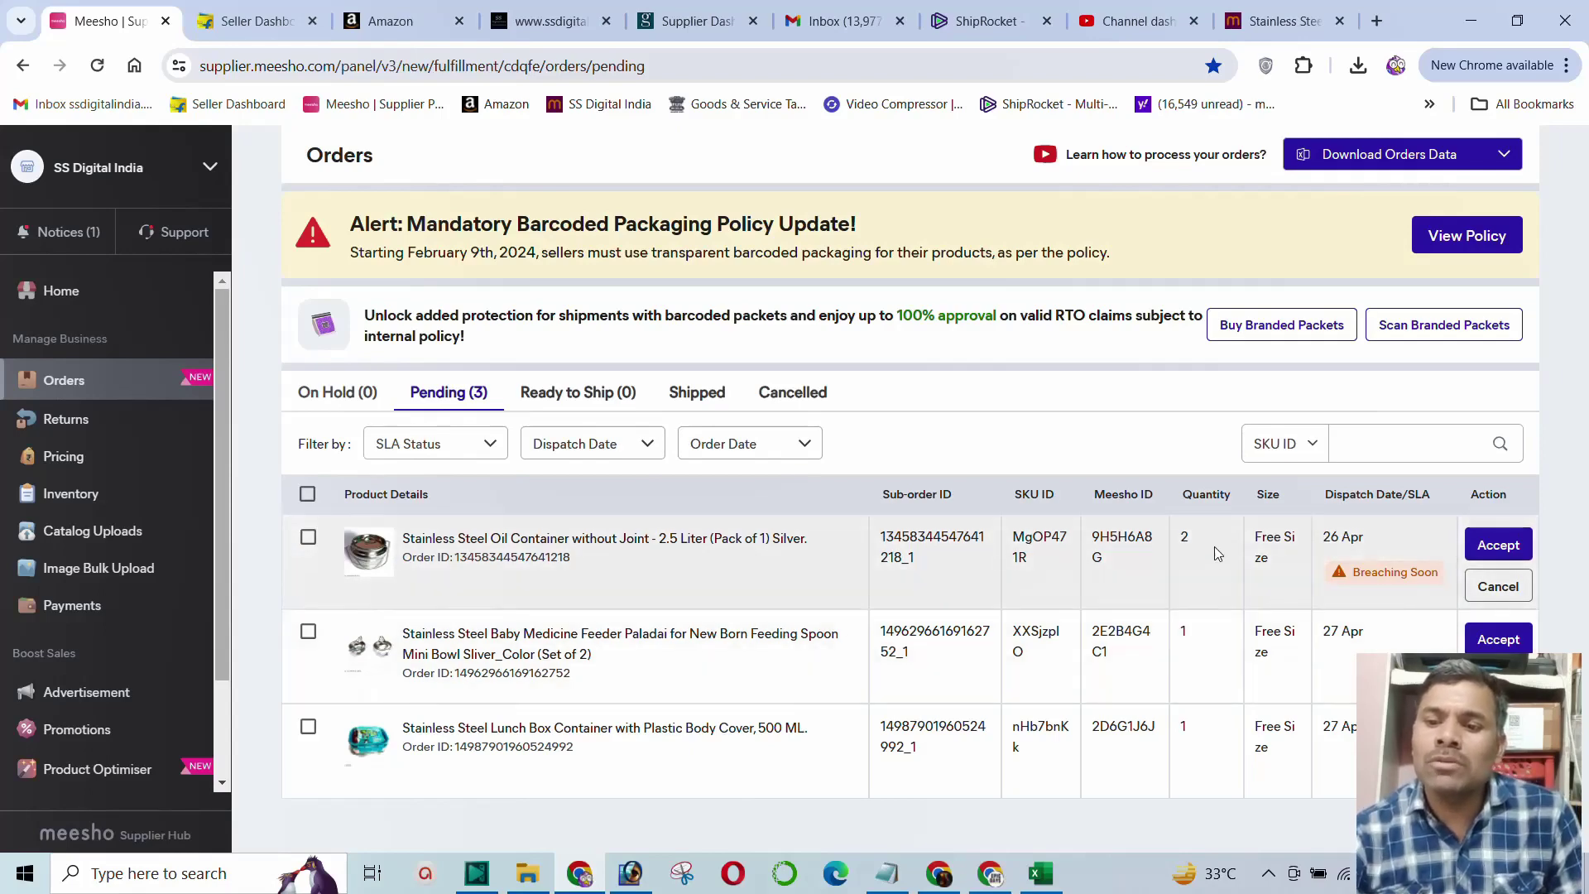
Check the pending oil container order's quantity and look up its sub-order ID in the cancelled orders
{"action": "left_click_drag", "start_coordinate": [1192, 543], "coordinate": [1179, 537]}
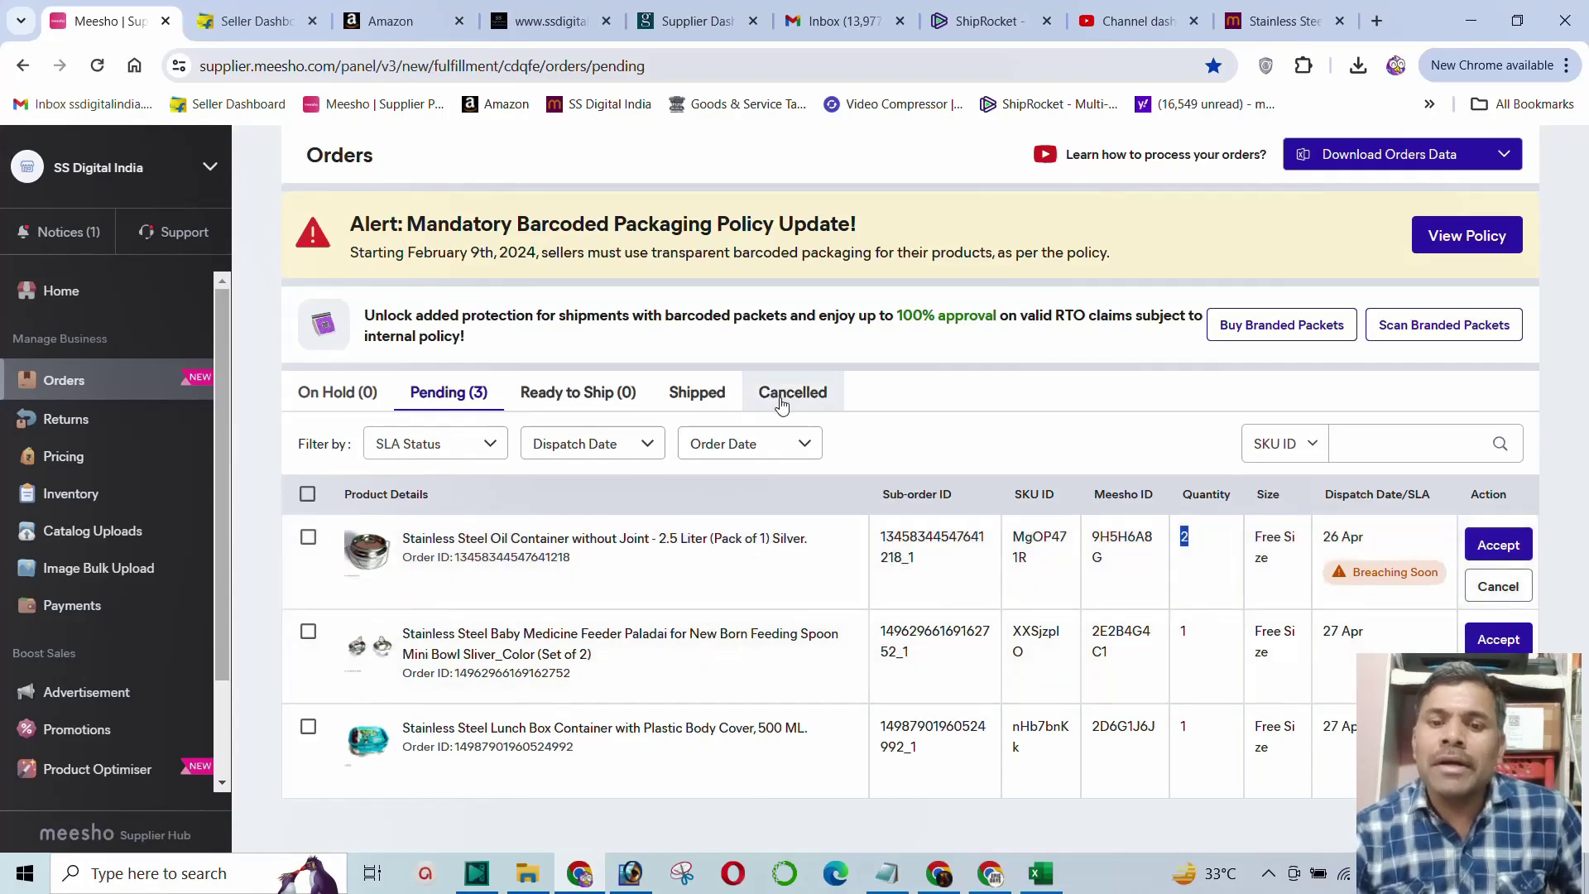
{"action": "left_click", "coordinate": [789, 397]}
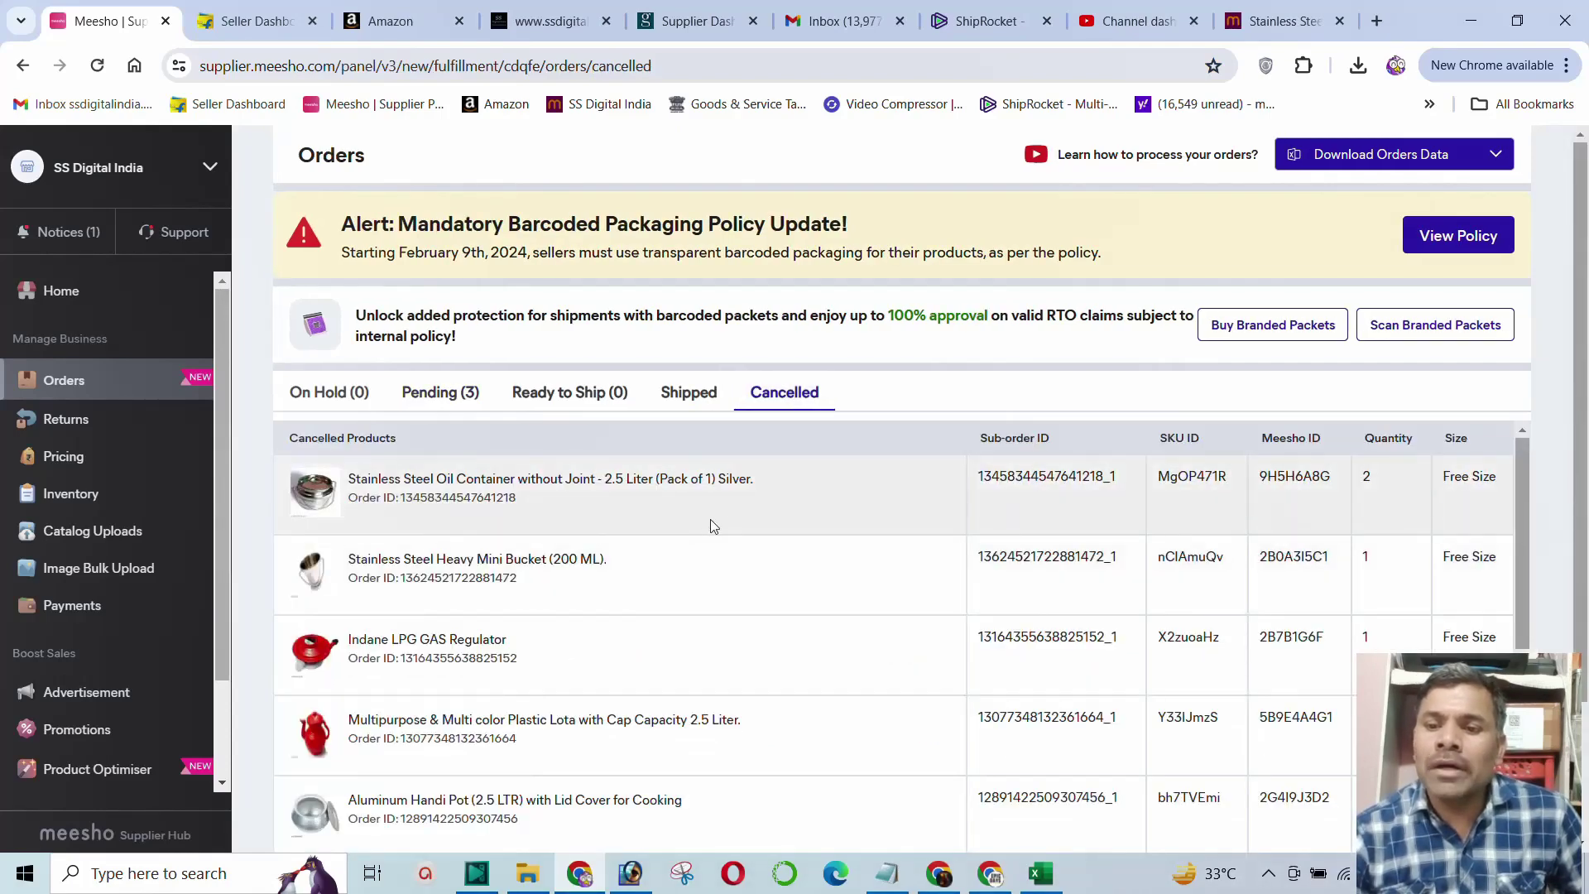
{"action": "left_click_drag", "start_coordinate": [1135, 478], "coordinate": [1031, 483]}
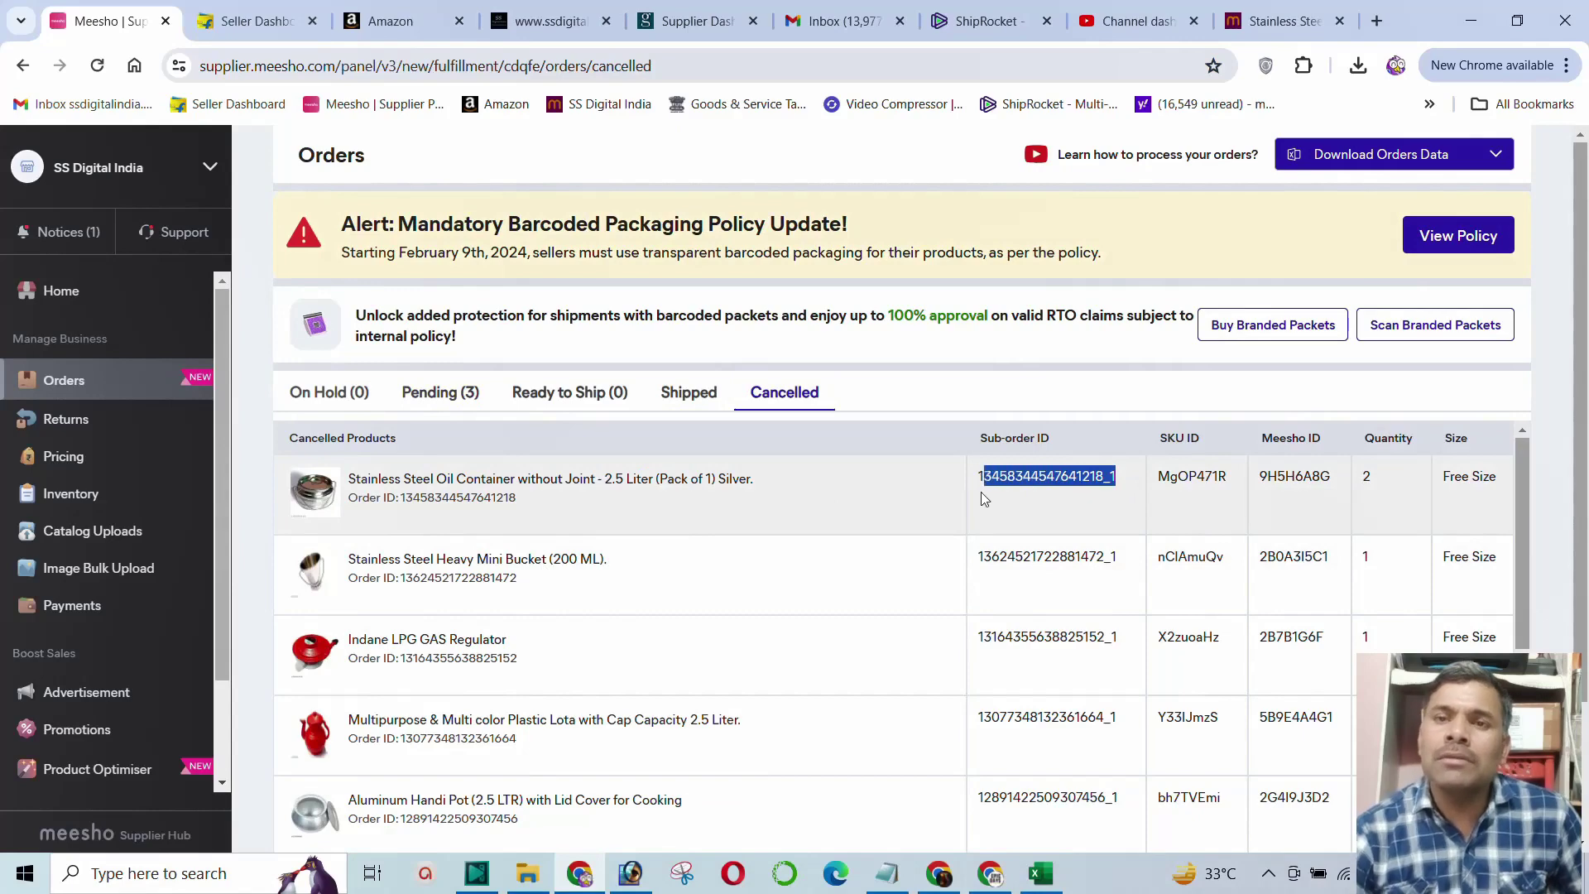